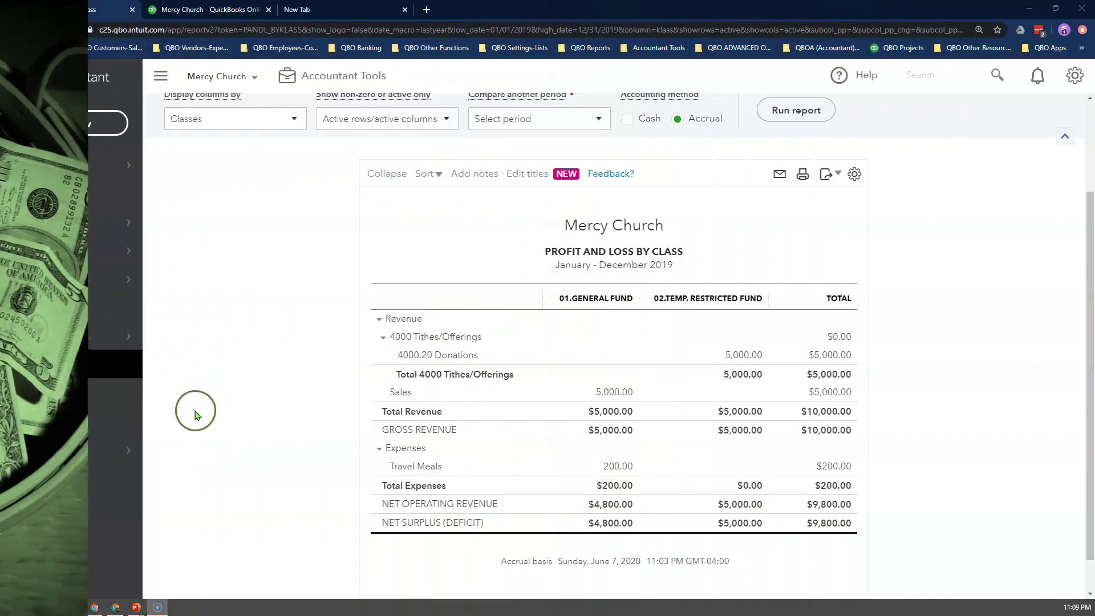
- Run Profit and Loss by Class for Last Year: $4,800.00 general, $5,000.00 restricted surplus
click(107, 375)
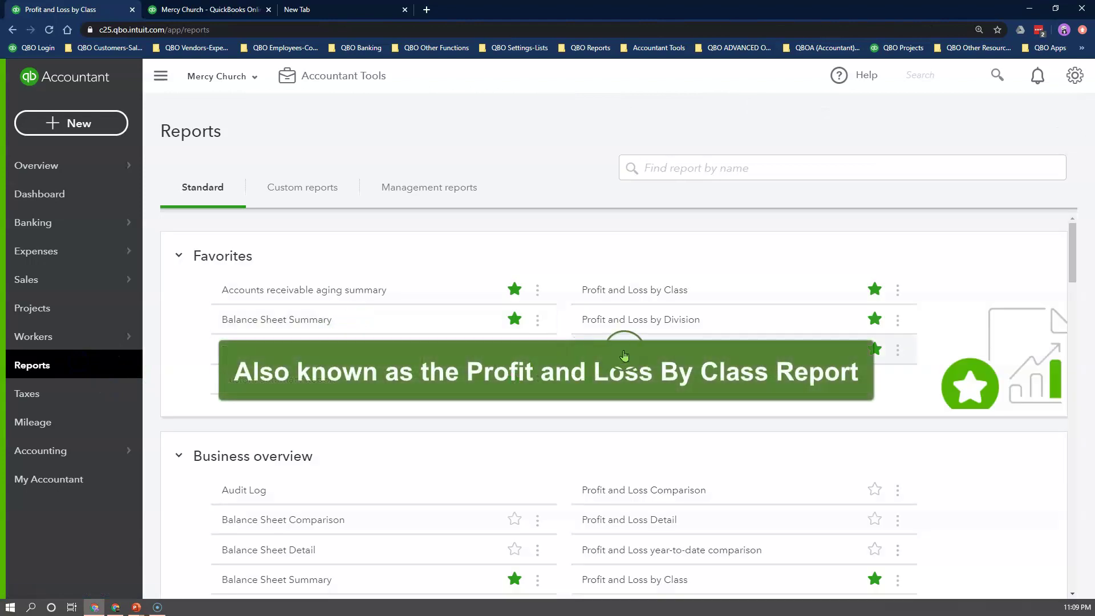
click(632, 290)
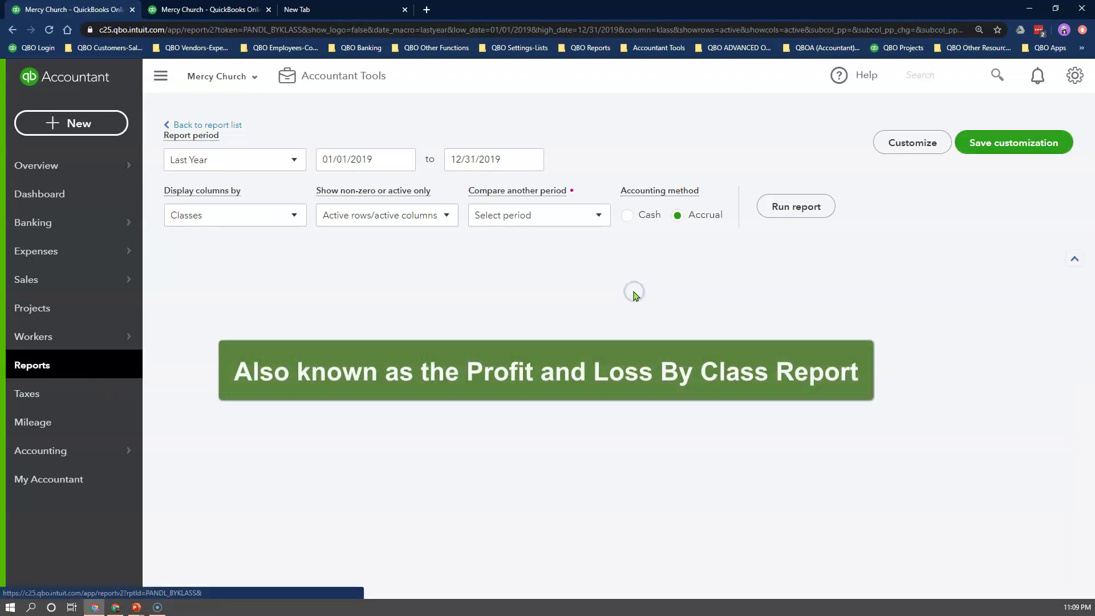
scroll(654, 306, down, 1)
scroll(319, 274, up, 1)
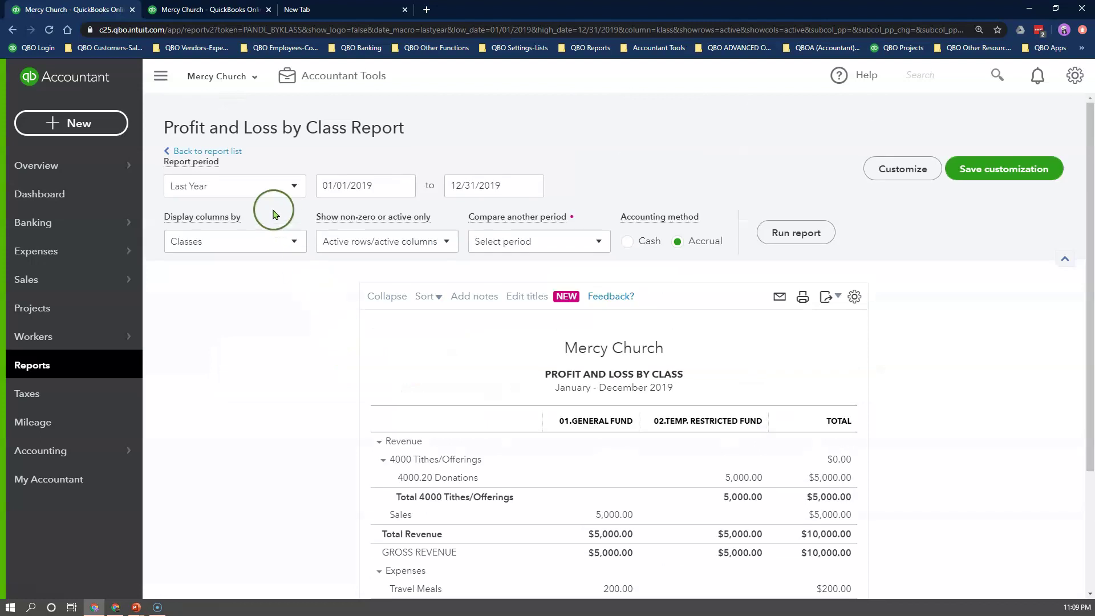
click(276, 187)
click(222, 310)
click(793, 234)
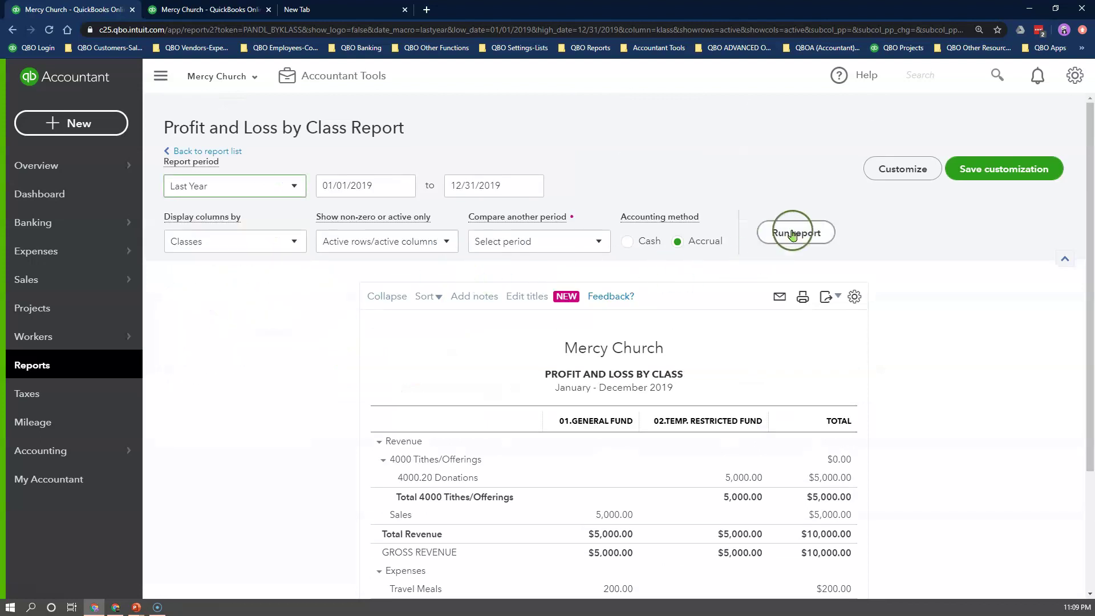
scroll(936, 366, down, 2)
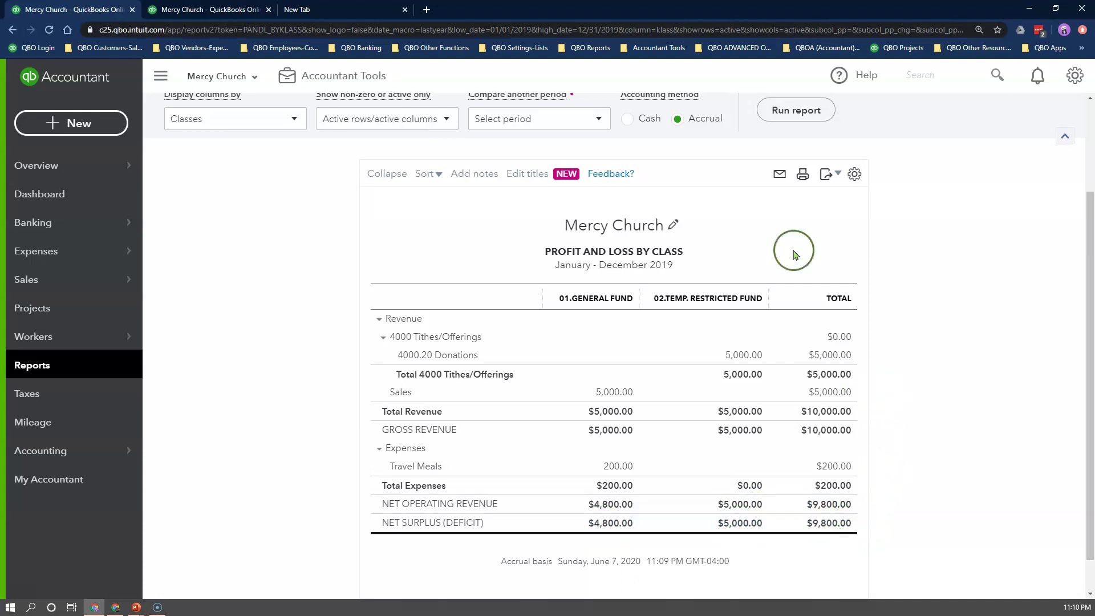
- Rerun the Balance Sheet with end date 01/01/2020 and scroll to 3100 Retained Earnings
click(230, 12)
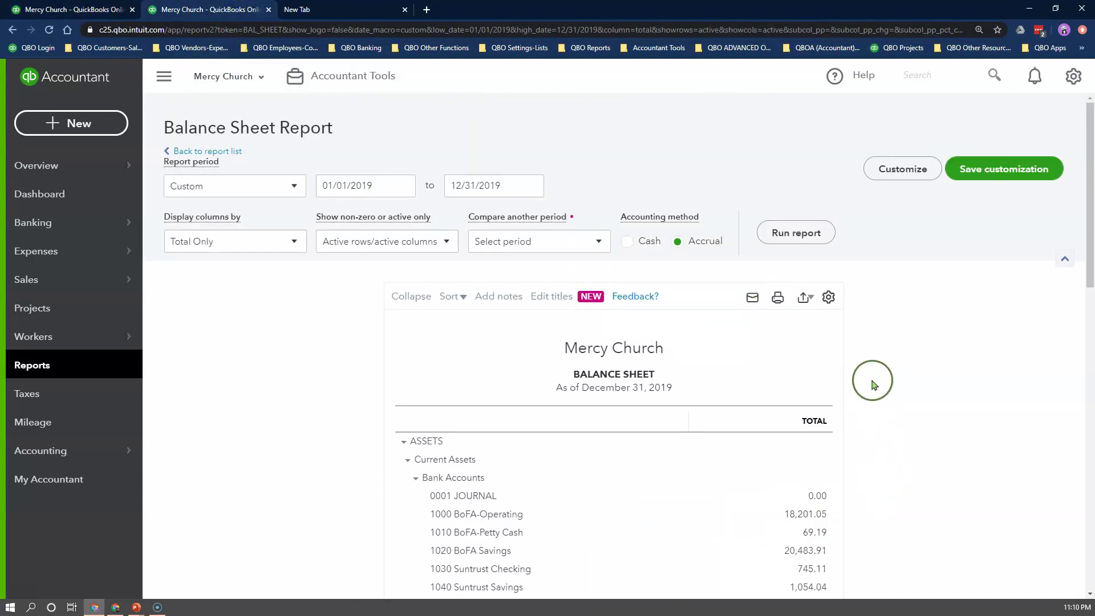
scroll(870, 379, down, 8)
scroll(870, 379, down, 6)
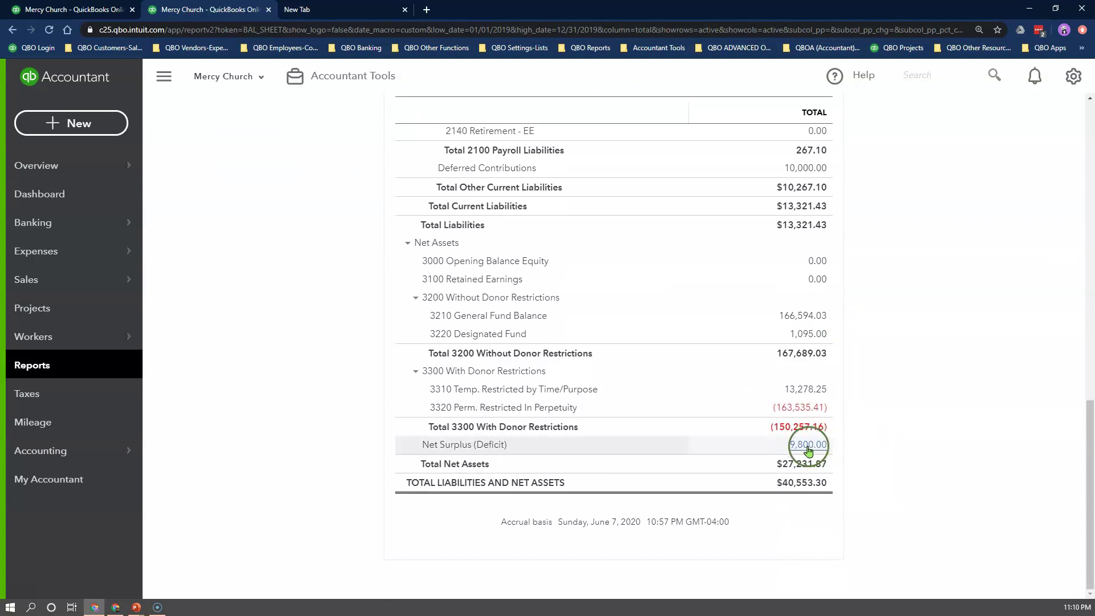
key(Home)
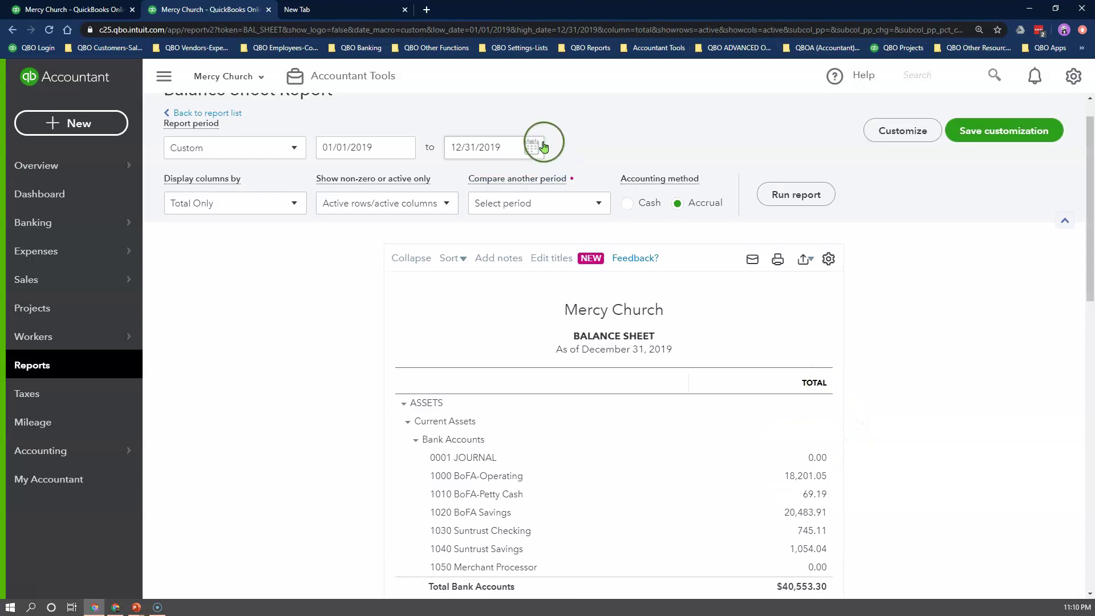
click(533, 147)
click(518, 293)
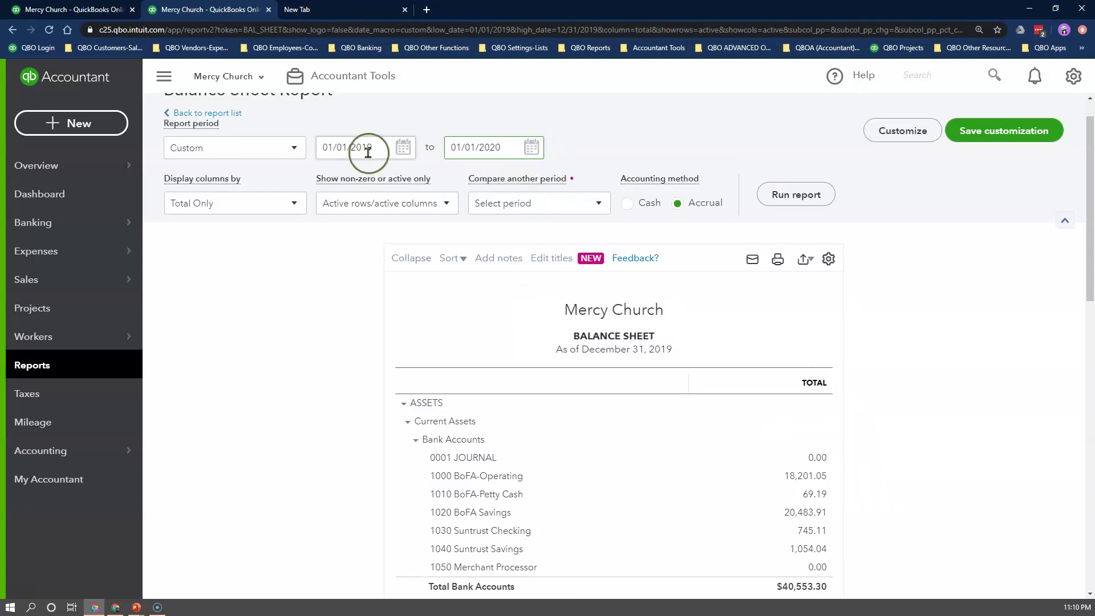
click(783, 199)
scroll(939, 379, down, 15)
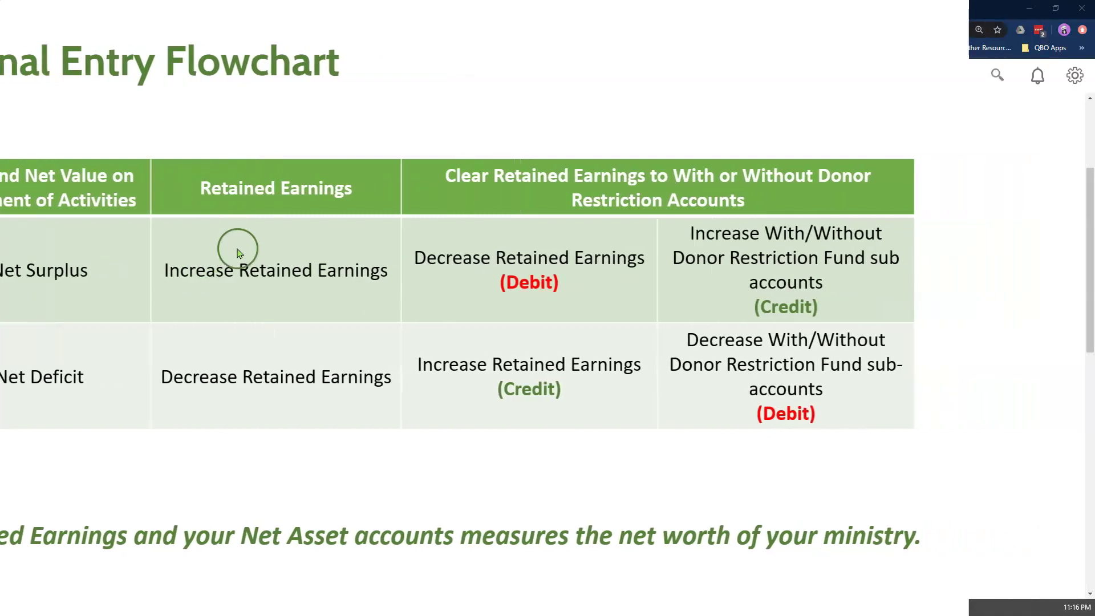
- Create a new journal entry dated 01/01/2020 and confirm its number is FR-03
click(91, 124)
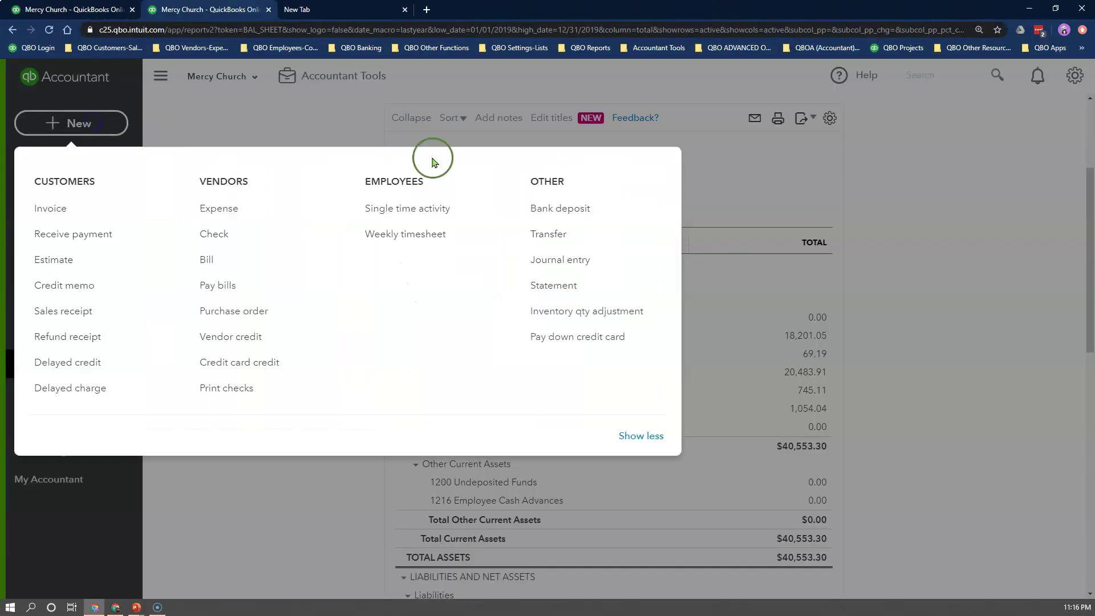
click(559, 260)
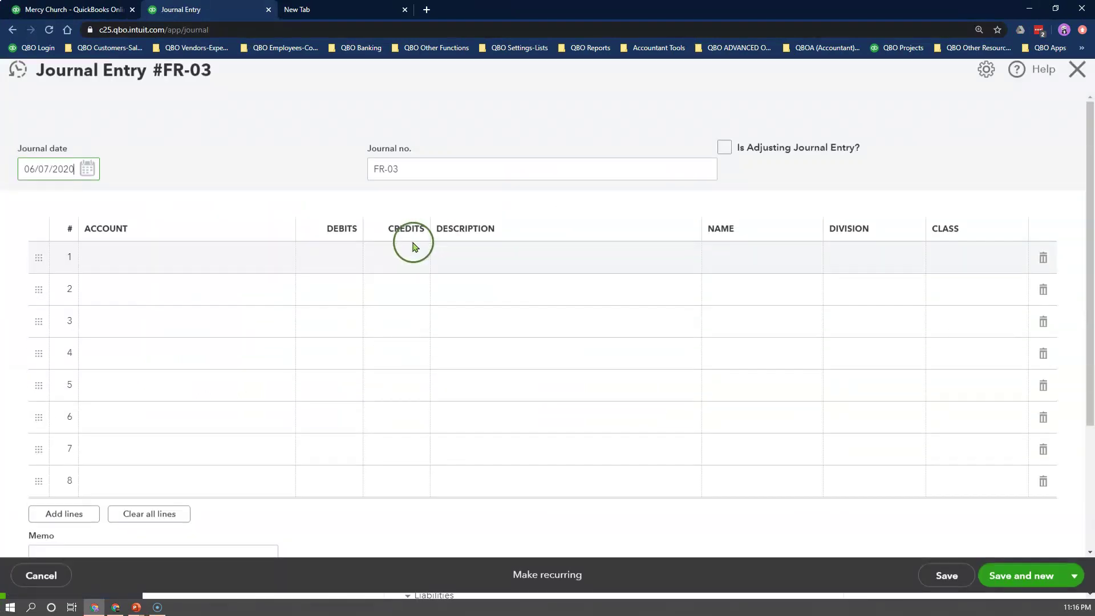
drag(74, 174, 21, 168)
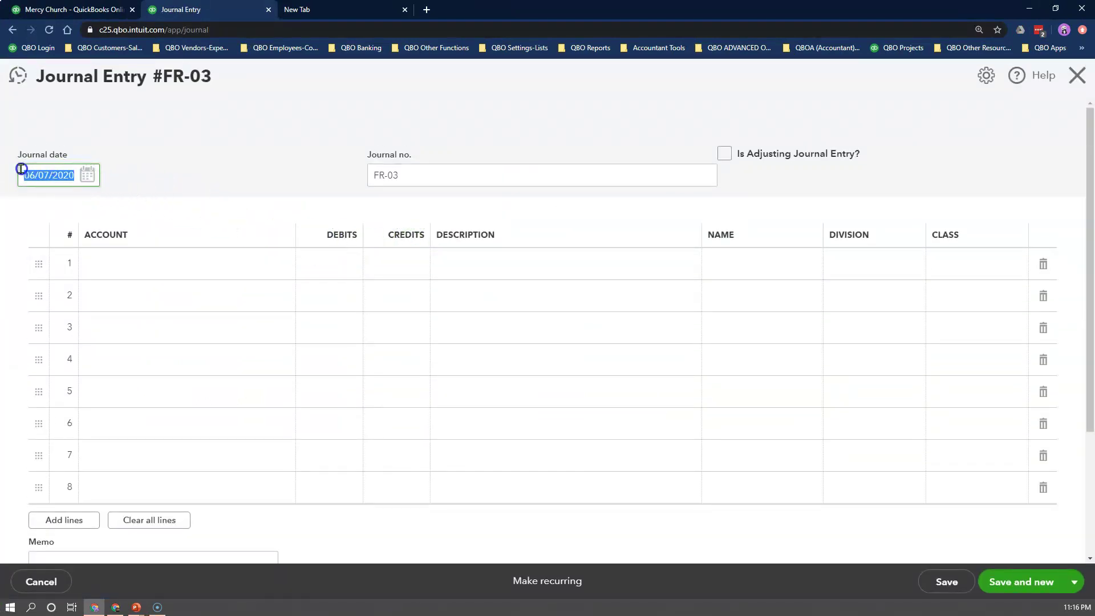
text(010120)
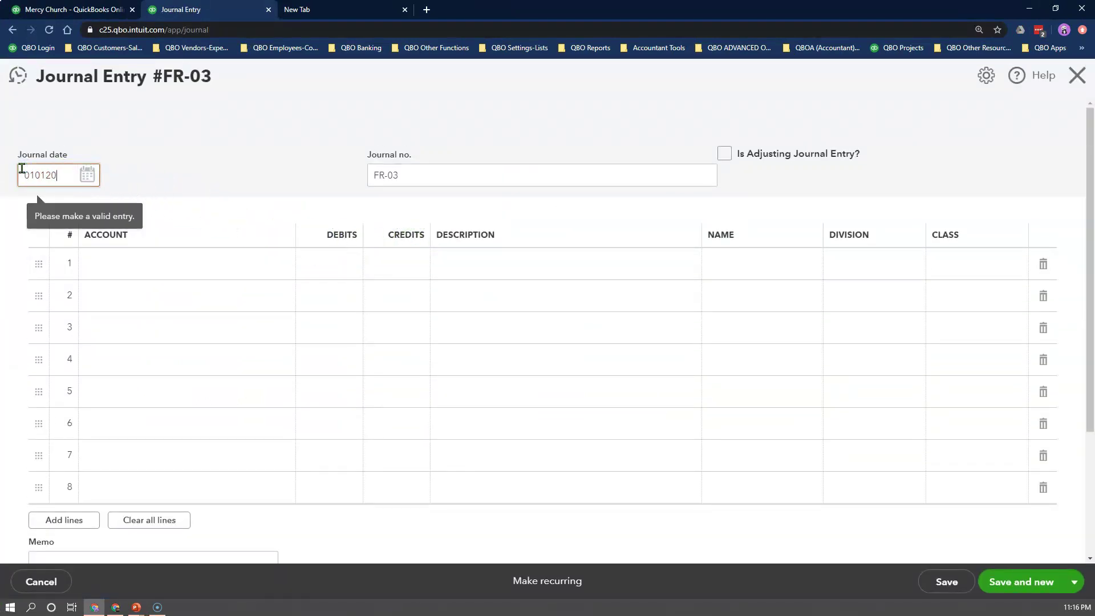
click(129, 260)
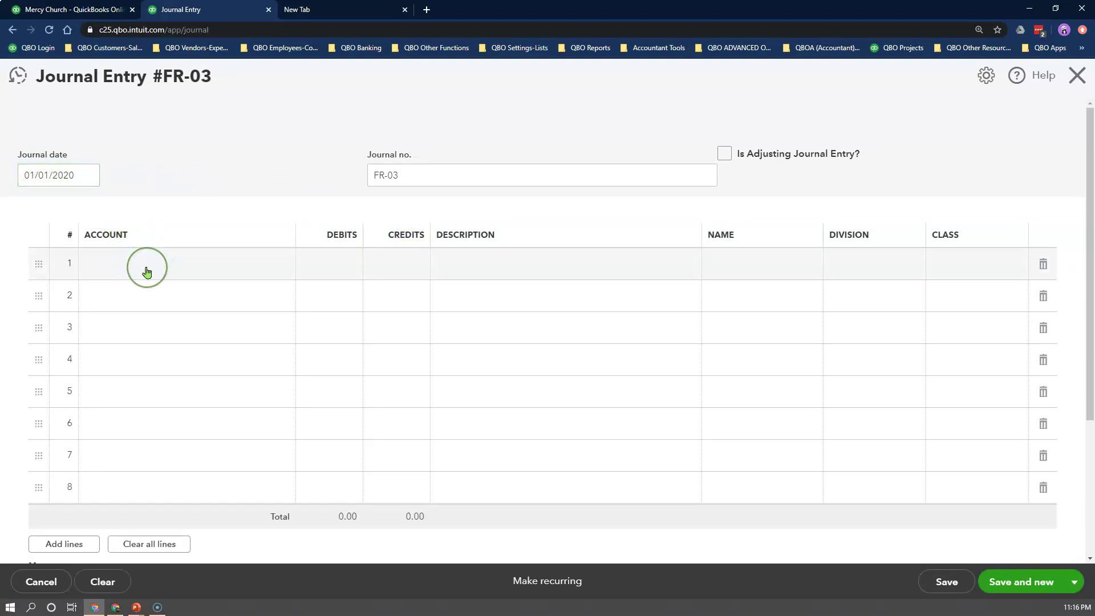
click(405, 178)
click(375, 174)
- Fill line 1: 0001 JOURNAL, 0.00 debit, the fund-balance description, Without Donor Restriction
click(152, 264)
text(jou)
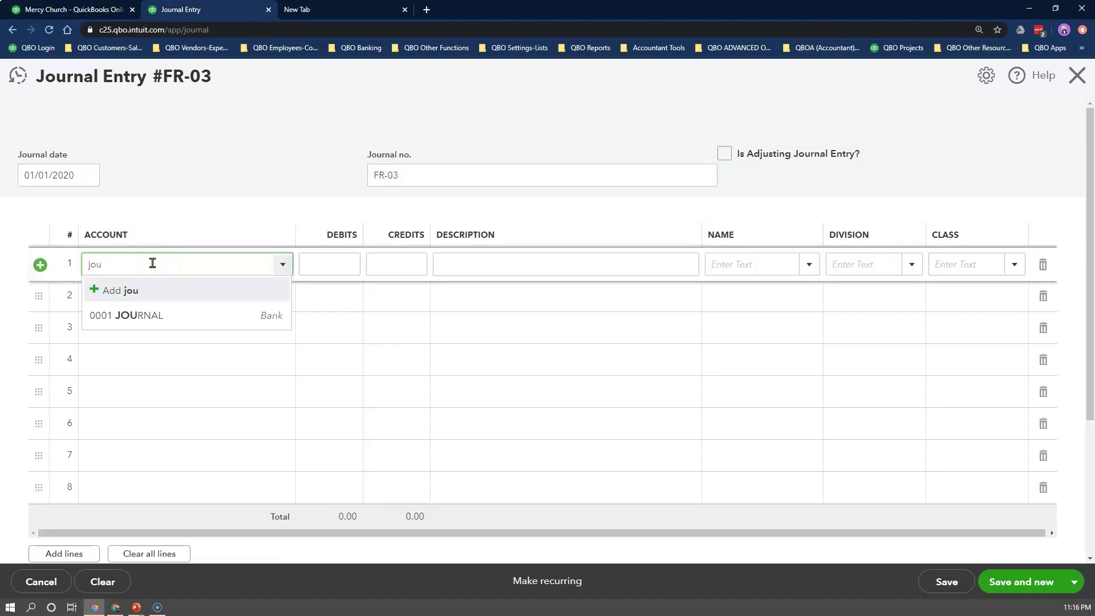
click(161, 314)
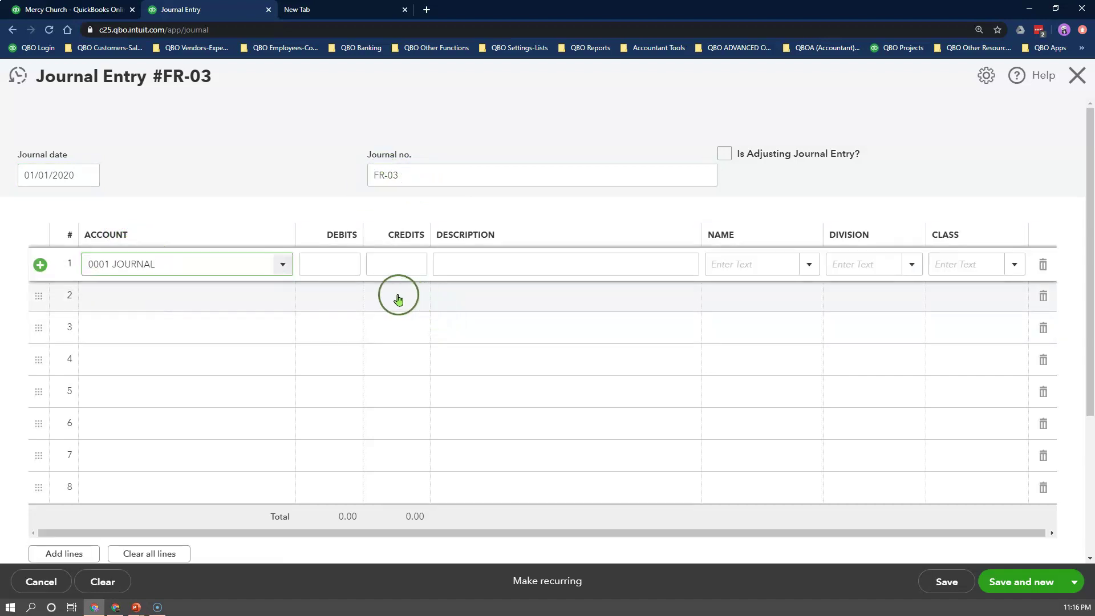
click(328, 268)
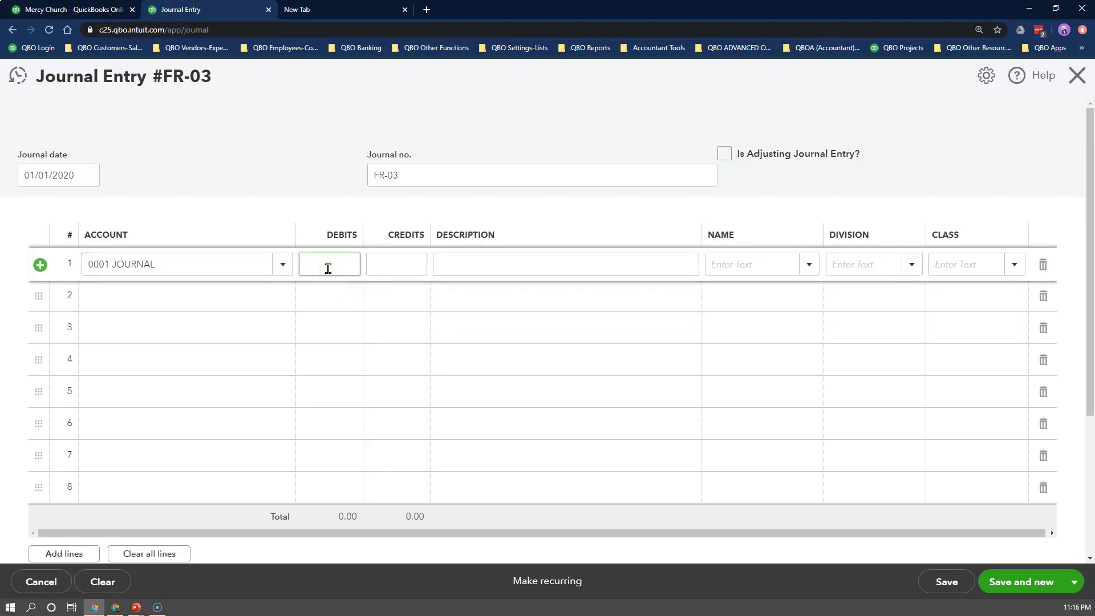
text(0)
key(Tab)
key(Tab)
text(Record 12/31/19 fund balances)
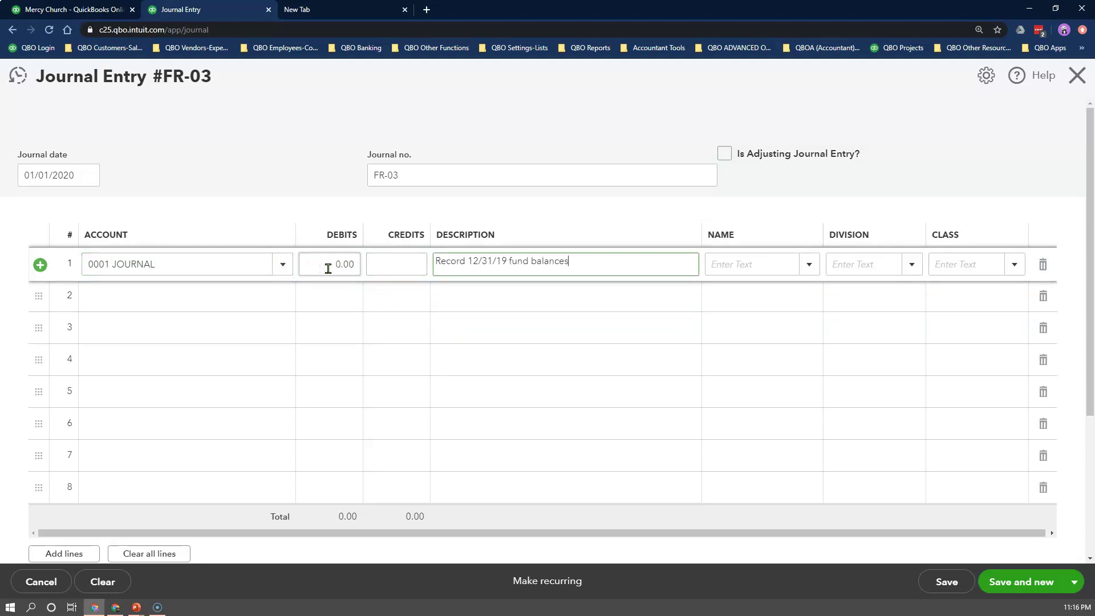
key(Tab)
key(Tab)
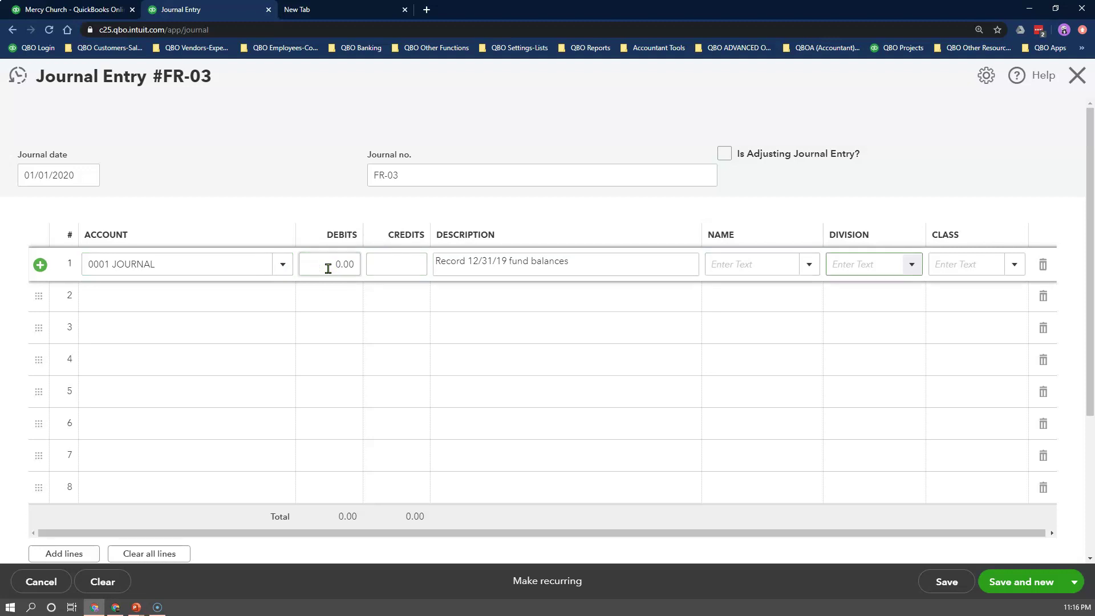
text(wit)
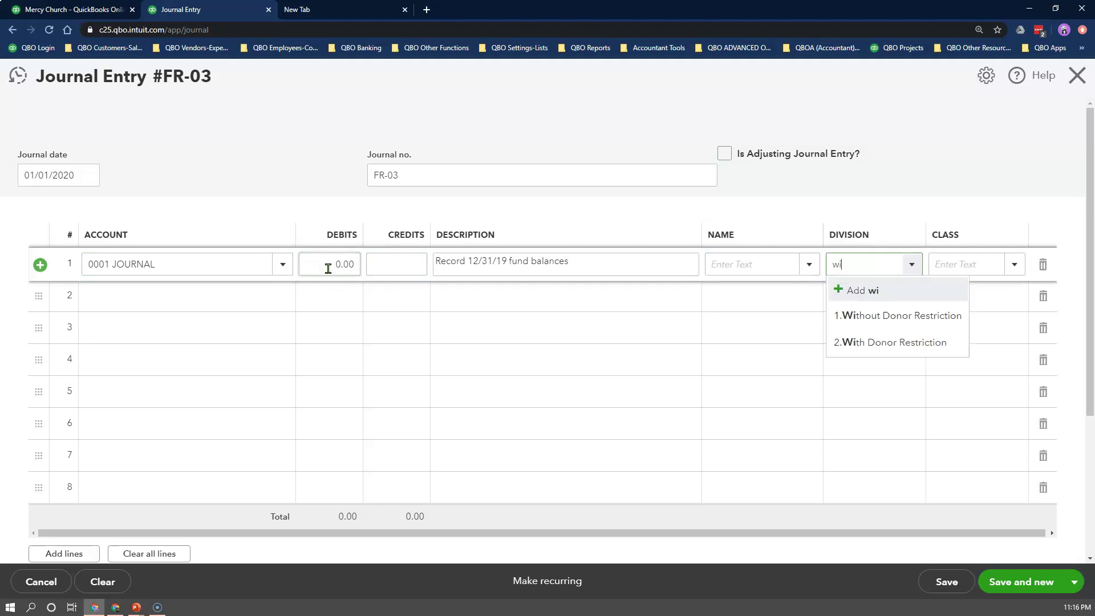
click(972, 327)
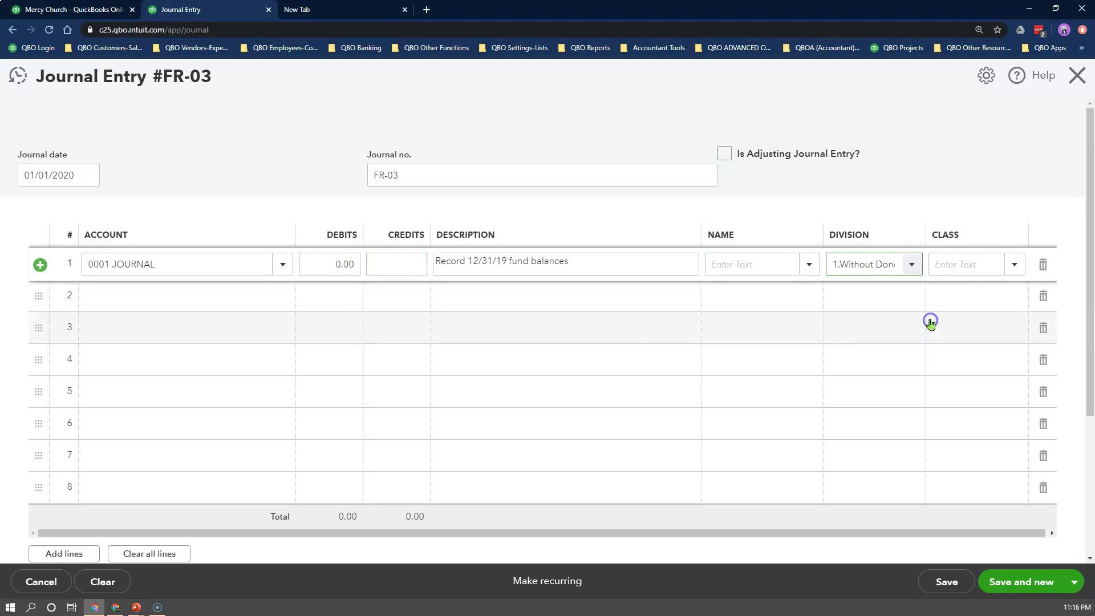
click(969, 269)
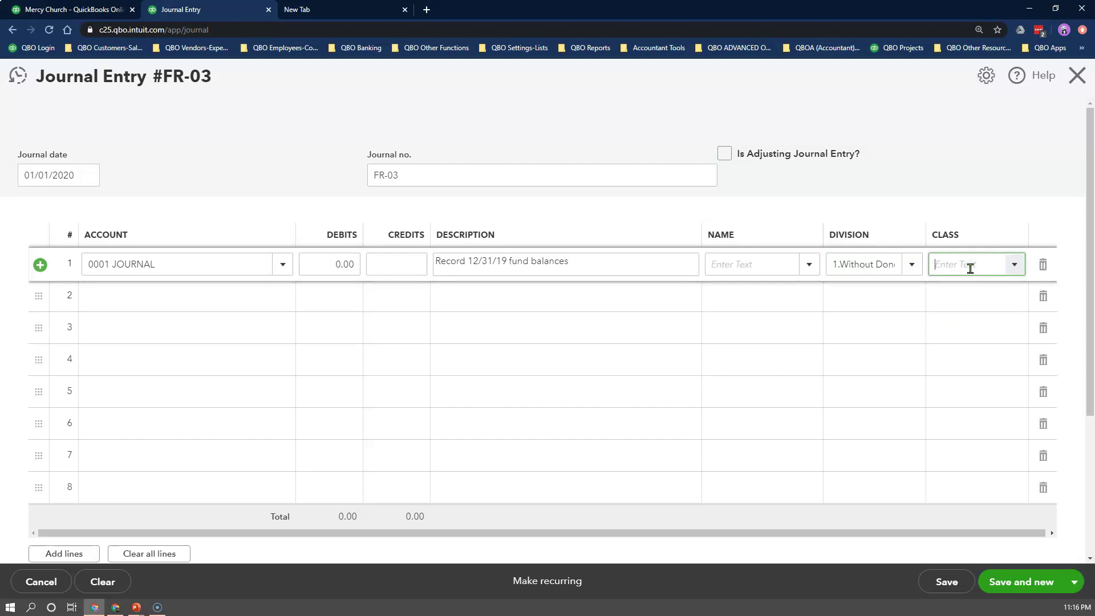
- Give line 1 class 01.General Fund; set line 2 to 3100 Retained Earnings, 5,000.00 debit, Mission Fund
text(gen)
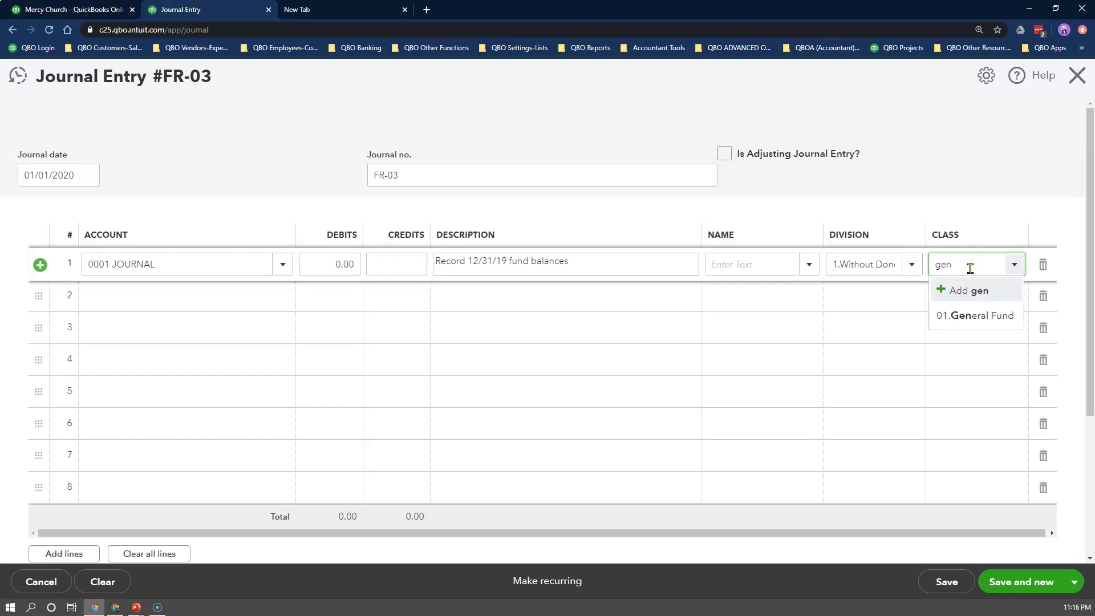
click(970, 308)
click(196, 299)
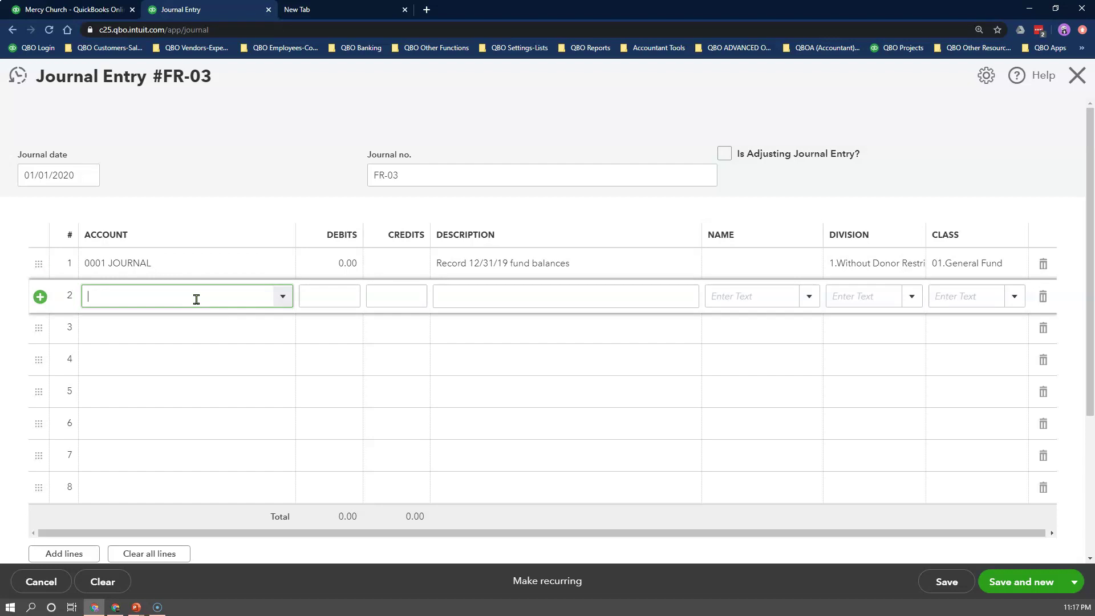
text(et)
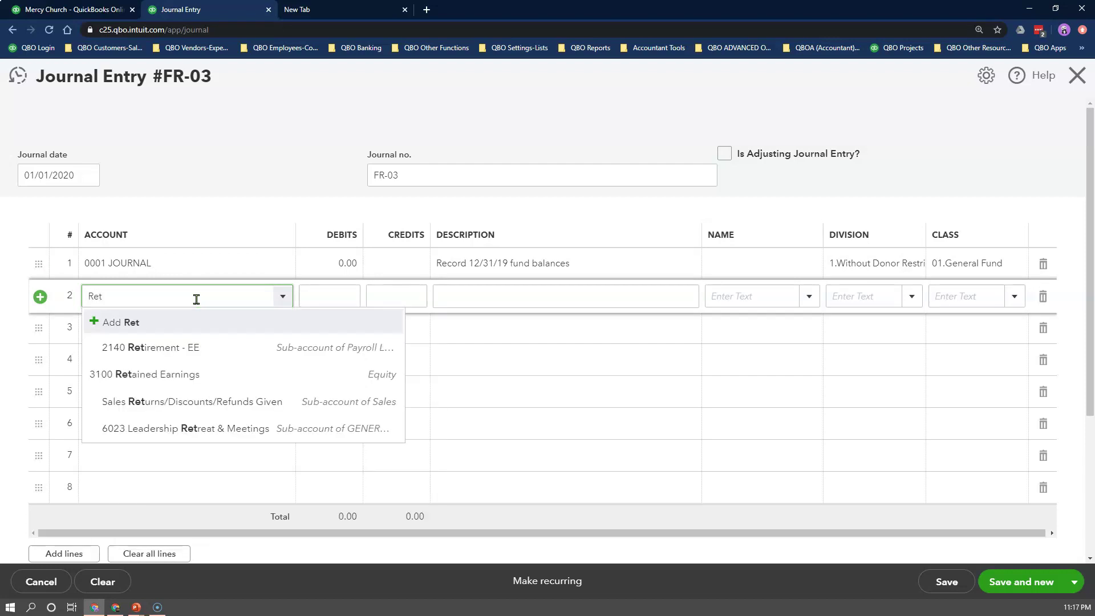
click(210, 375)
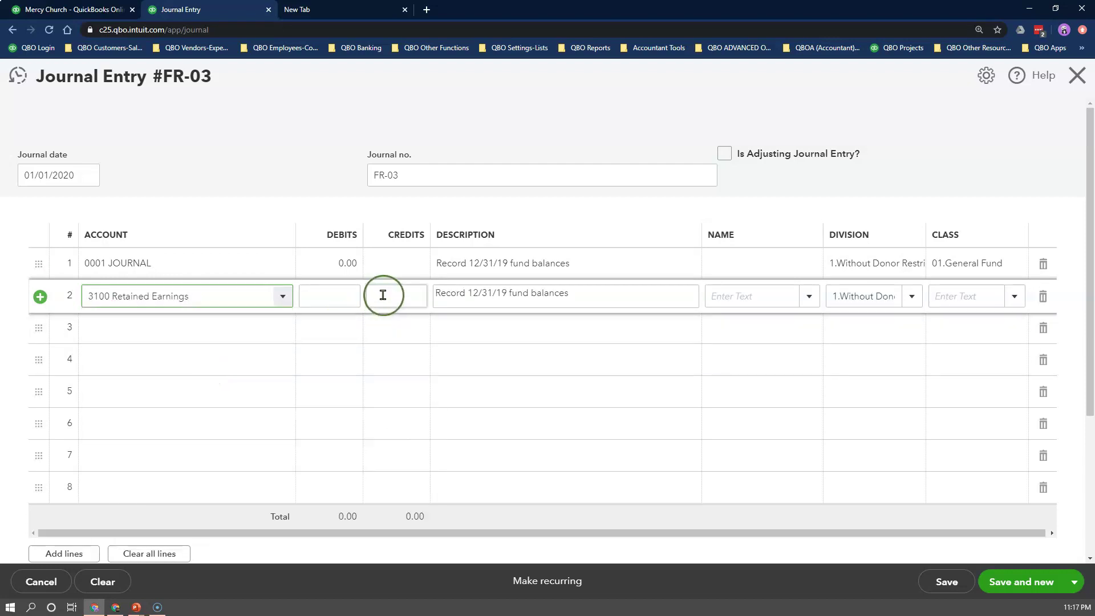
click(344, 295)
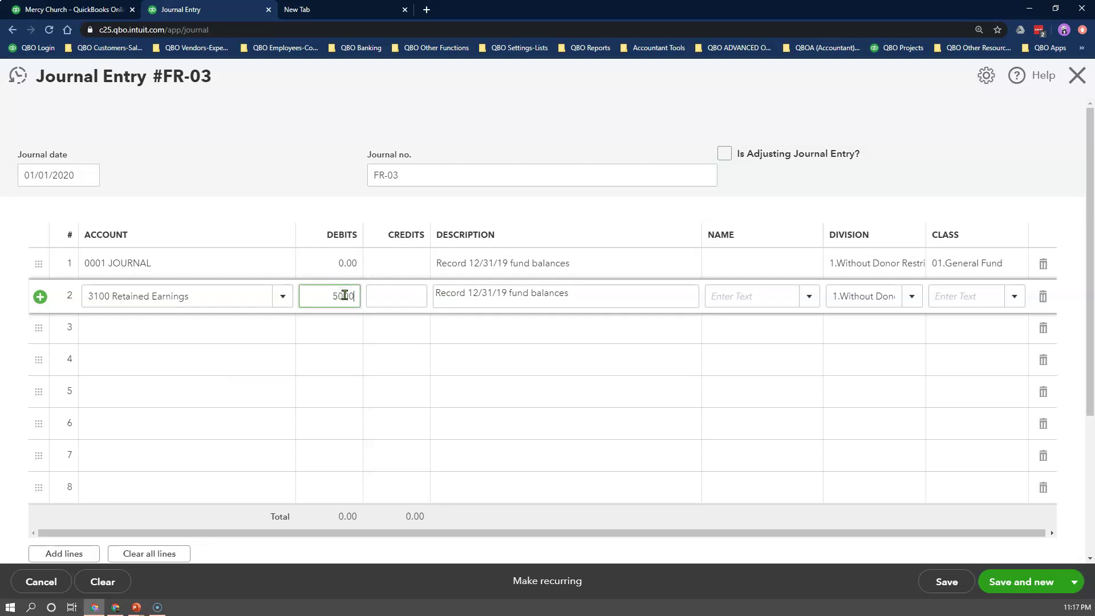
click(750, 297)
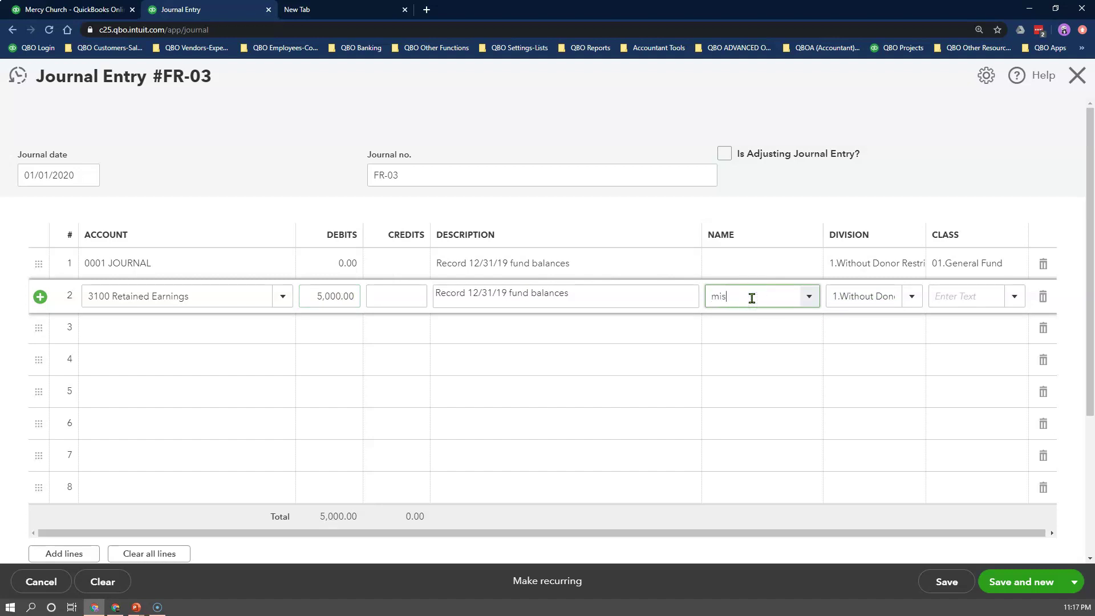
text(mis)
click(772, 344)
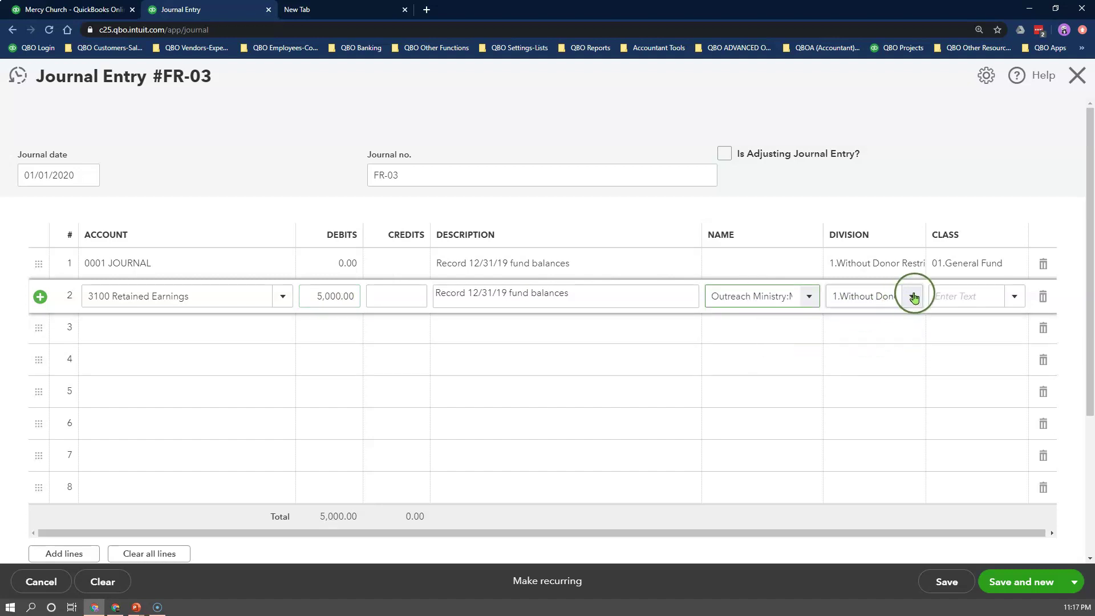
- Set line 2's division to 2.With Donor Restriction and class to 02.Temp. Restricted Fund
click(964, 294)
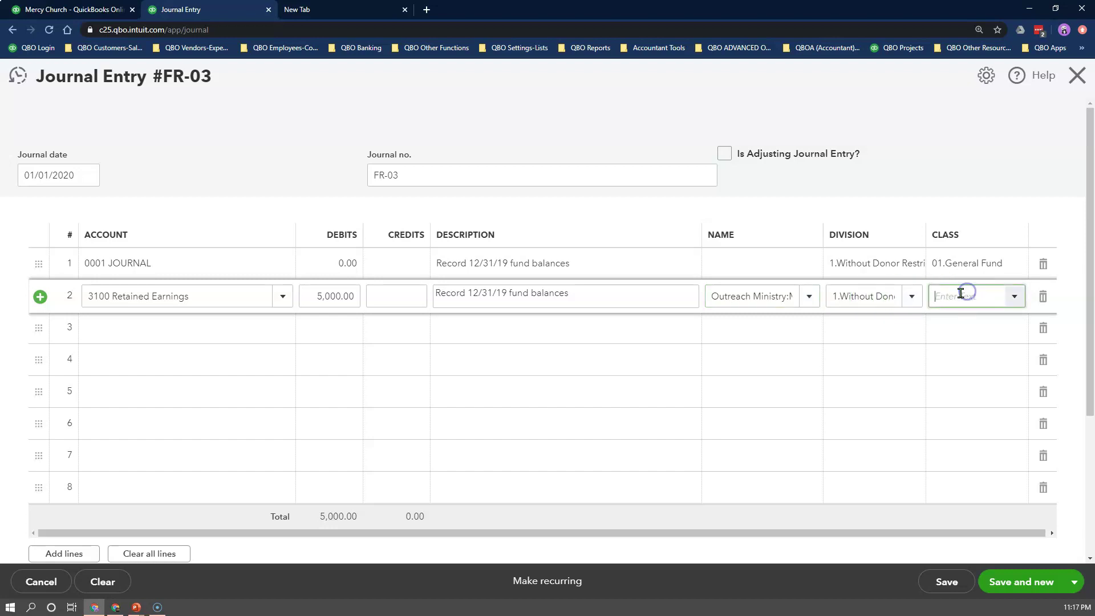
click(911, 297)
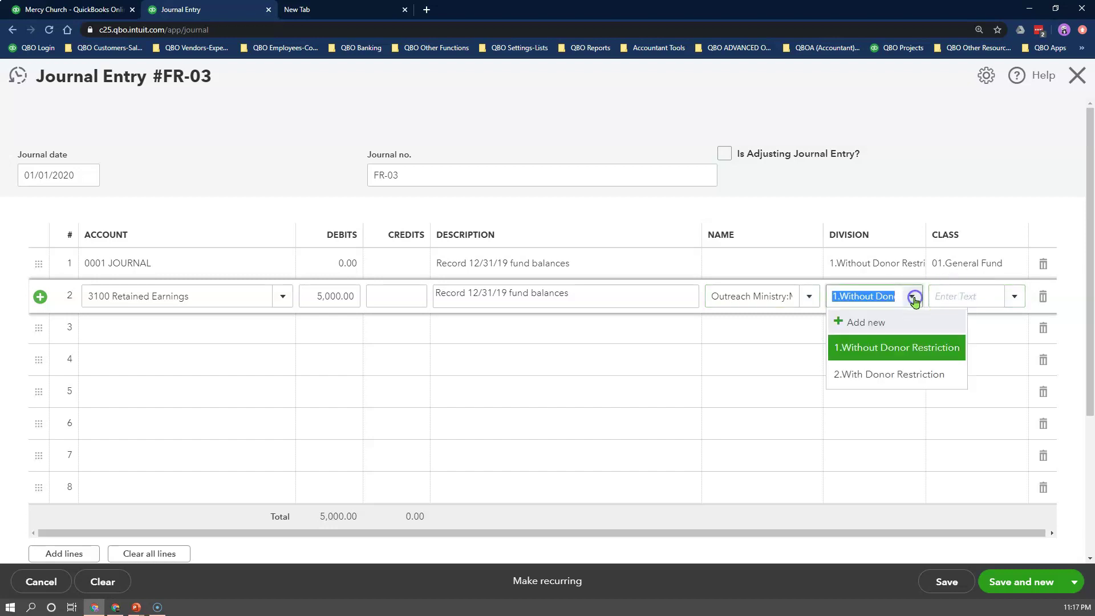
click(881, 375)
click(950, 298)
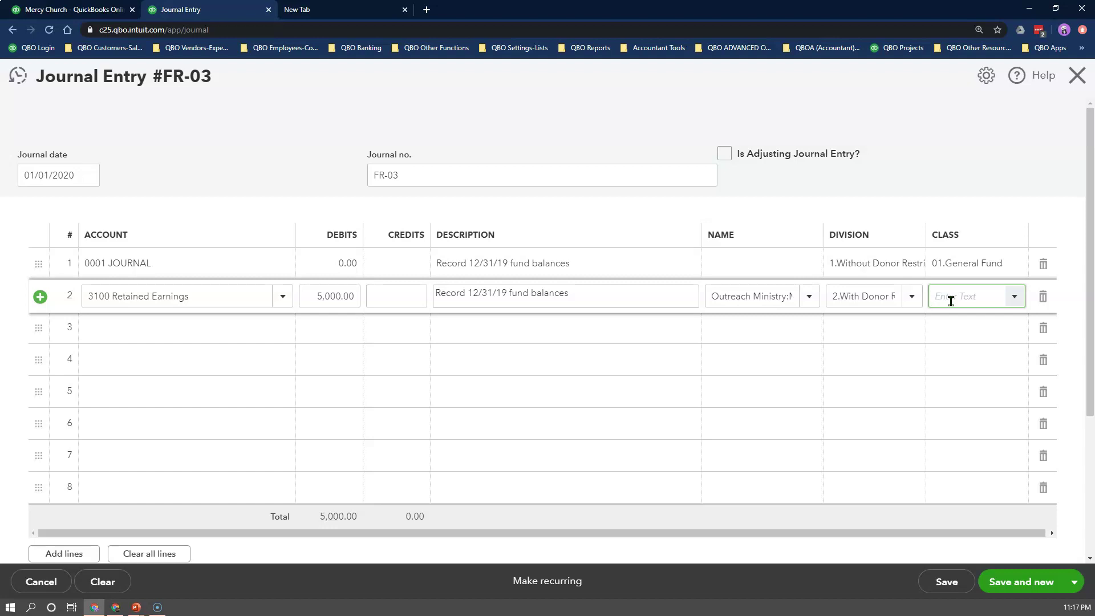
text(temp)
click(159, 329)
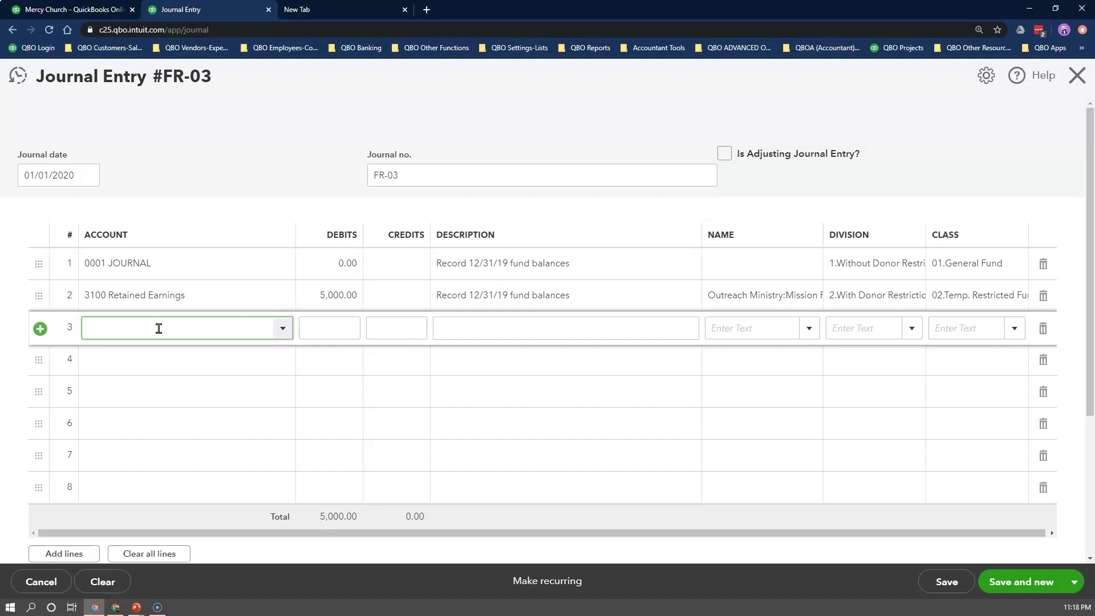
- Set line 3 to credit 3310 Temp. Restricted by Time/Purpose 5,000.00 for Mission Fund
text(tem)
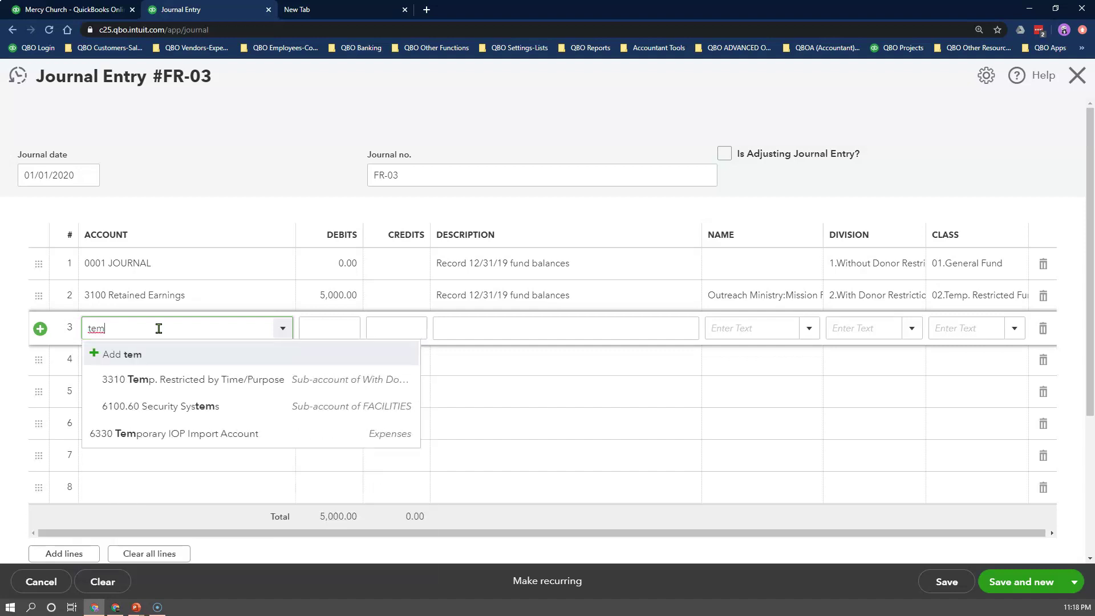
click(210, 387)
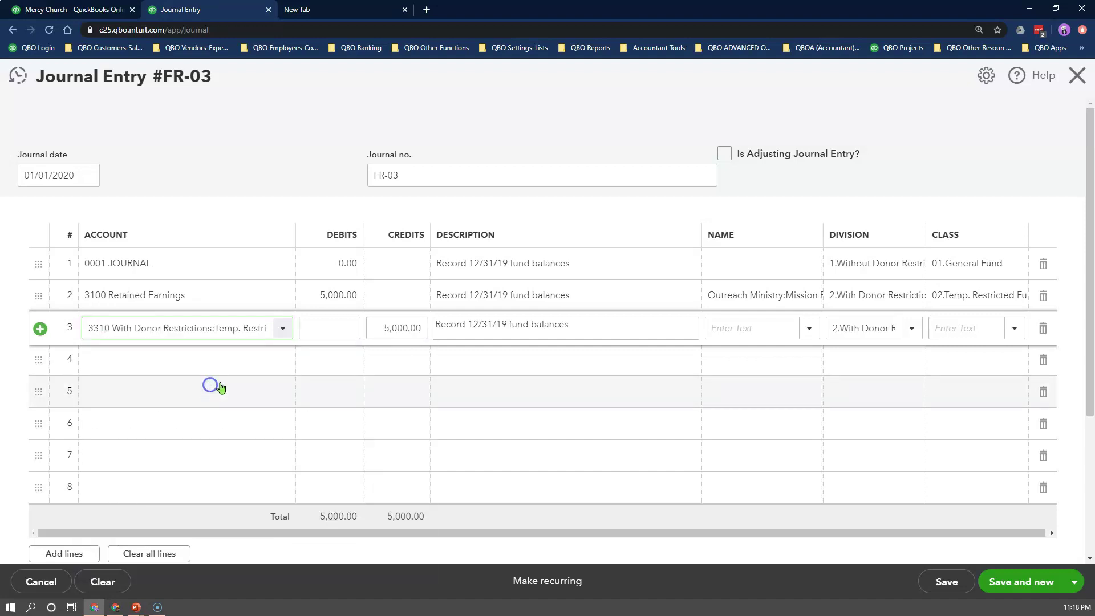
click(744, 326)
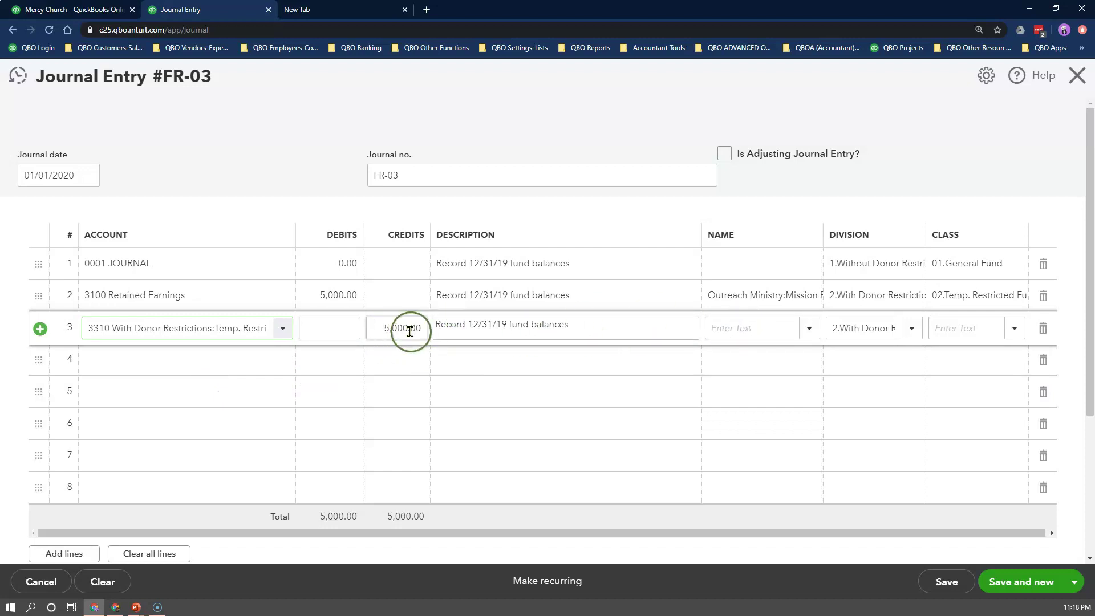
click(752, 323)
text(mis)
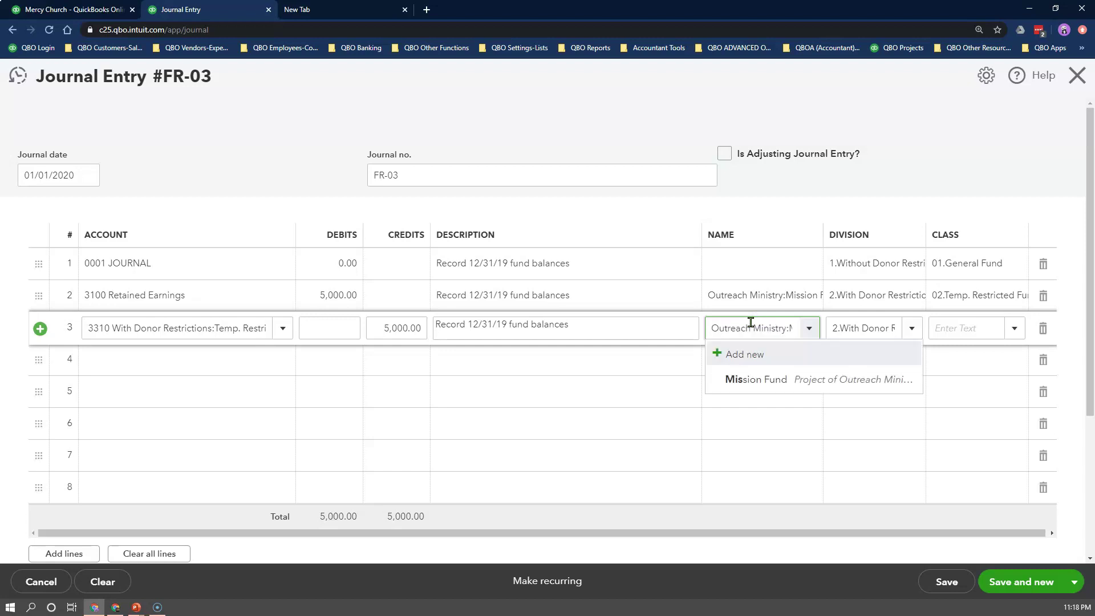
click(760, 375)
- Assign line 3 the class 02.Temp. Restricted Fund
click(741, 332)
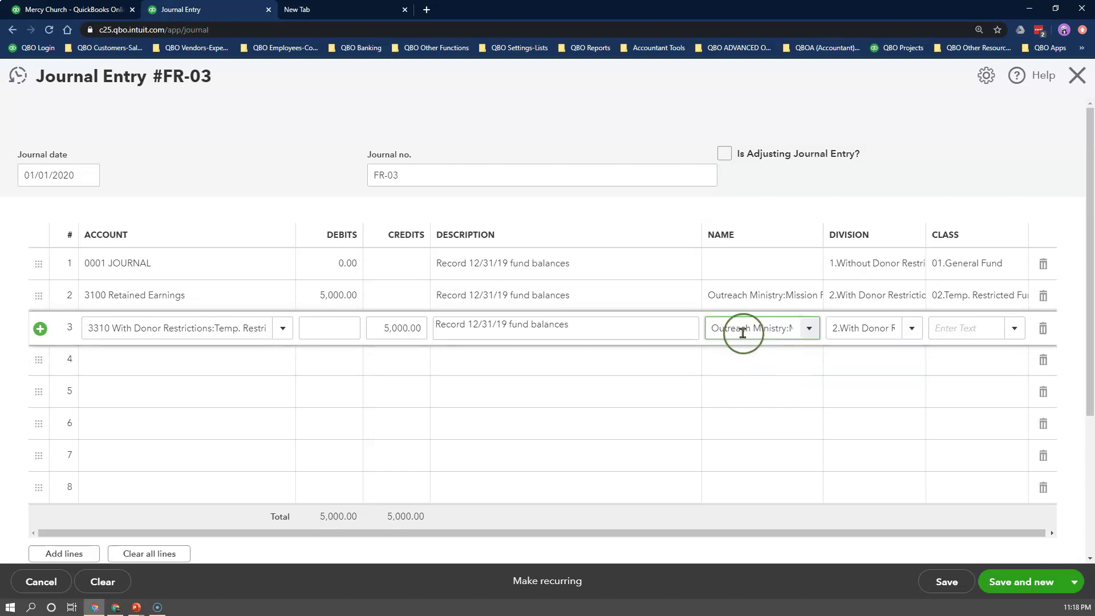
click(785, 327)
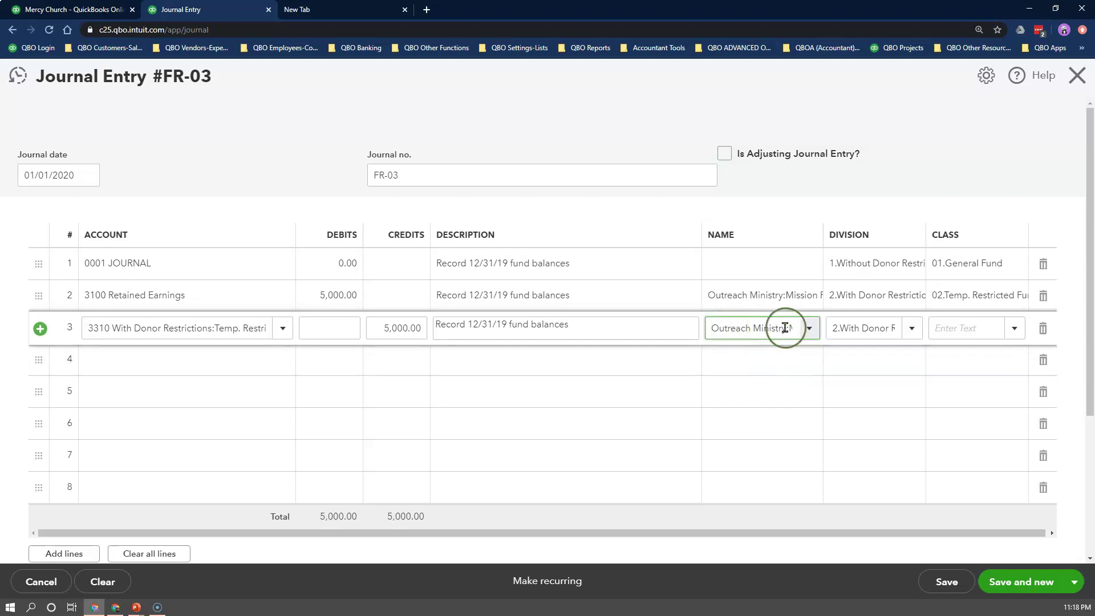
click(951, 327)
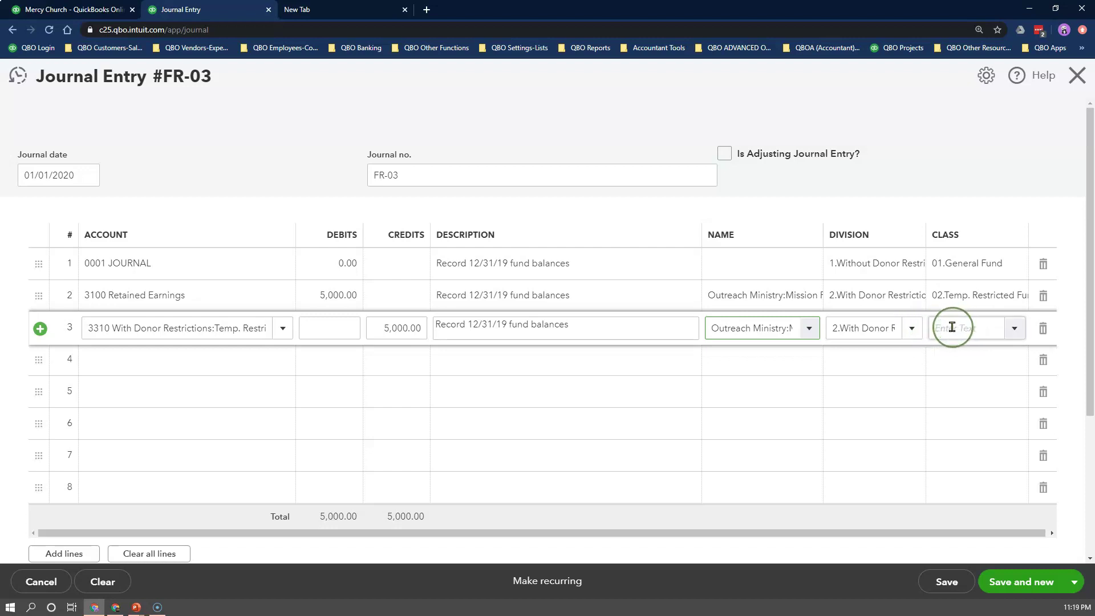
click(945, 328)
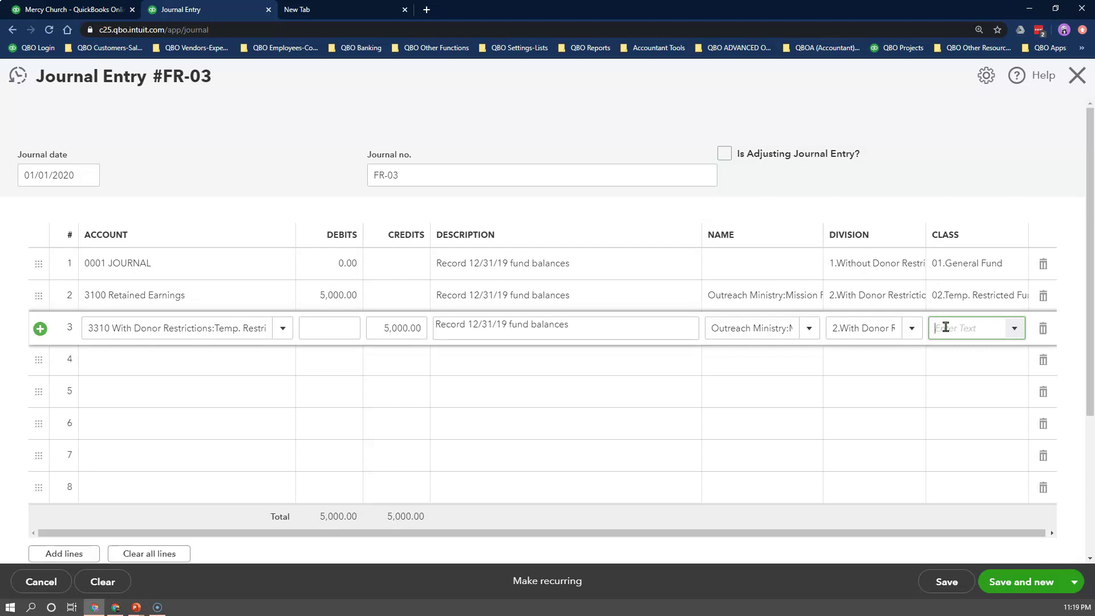
text(02)
click(945, 381)
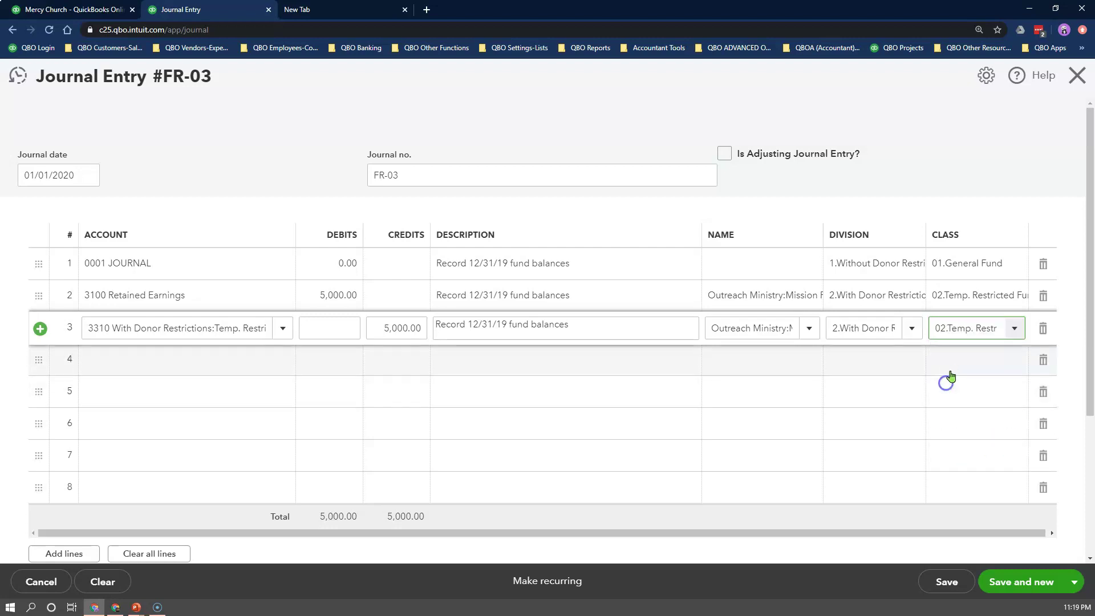
click(148, 364)
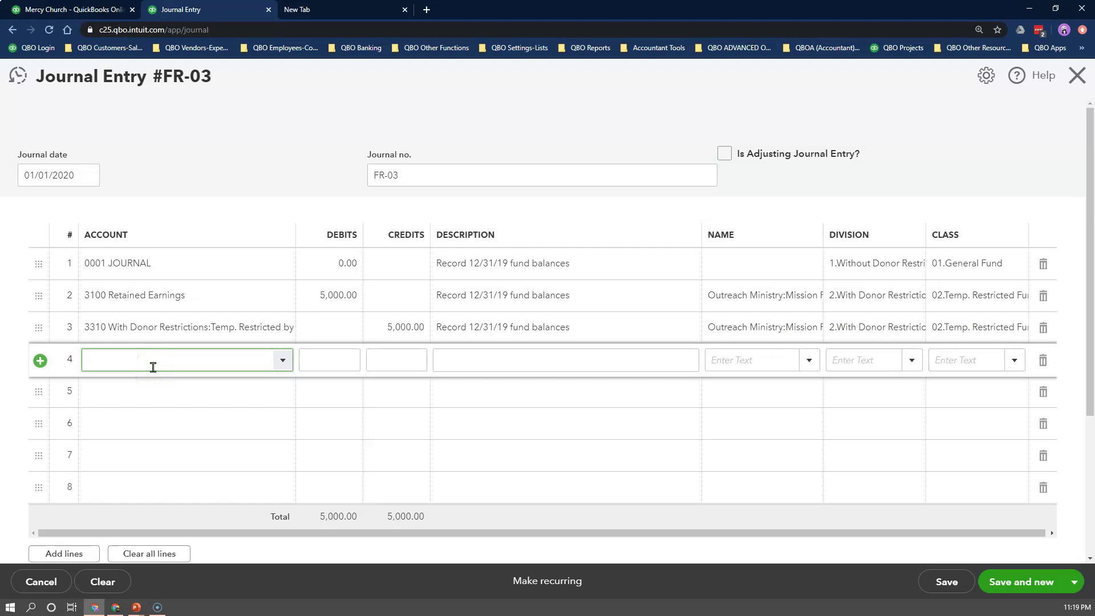
- Set line 4 to debit 3100 Retained Earnings 4,800.00, 1.Without Donor Restriction, class 01.General Fund
click(167, 431)
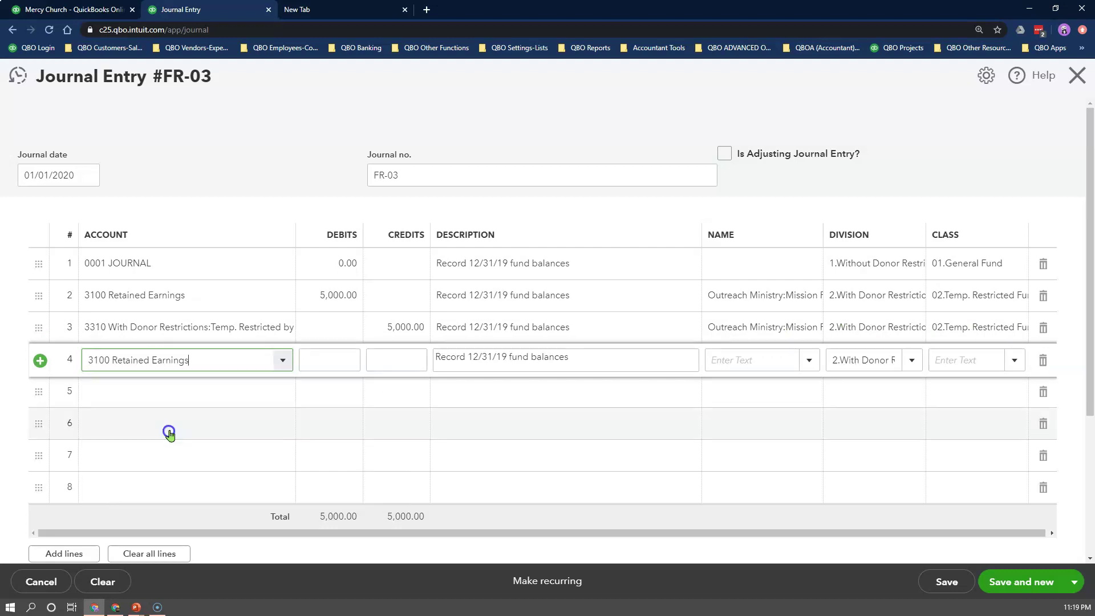
click(337, 359)
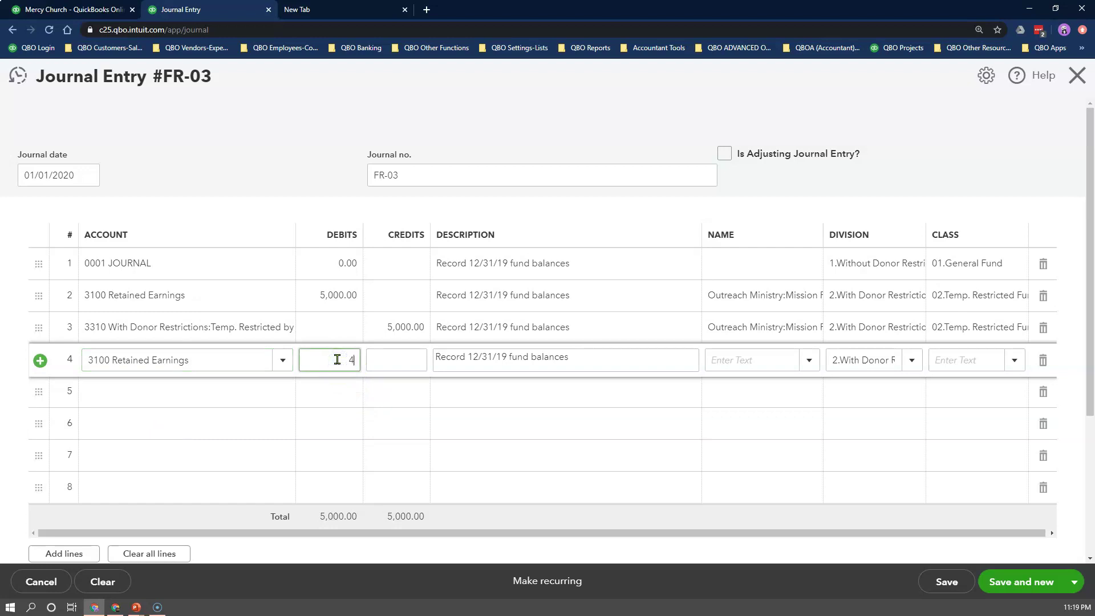
click(745, 359)
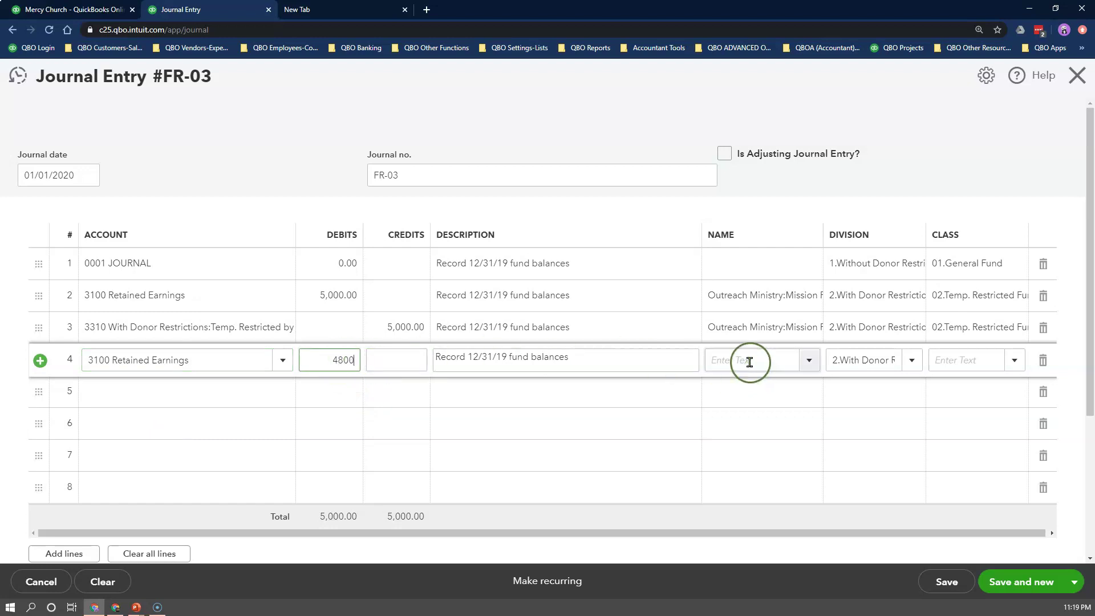
click(879, 364)
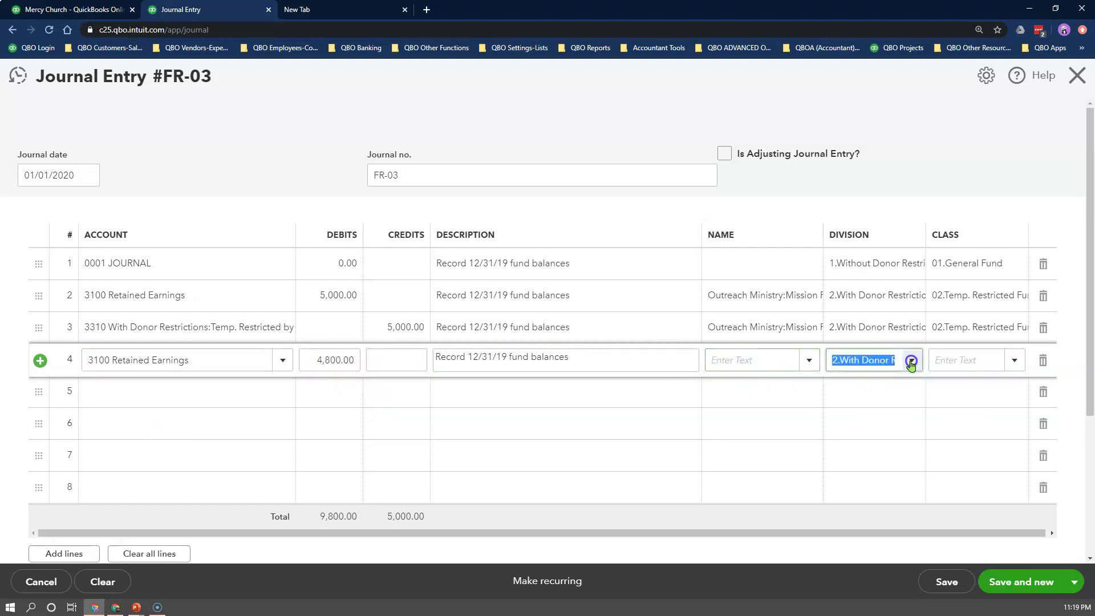
click(910, 360)
click(882, 409)
click(981, 365)
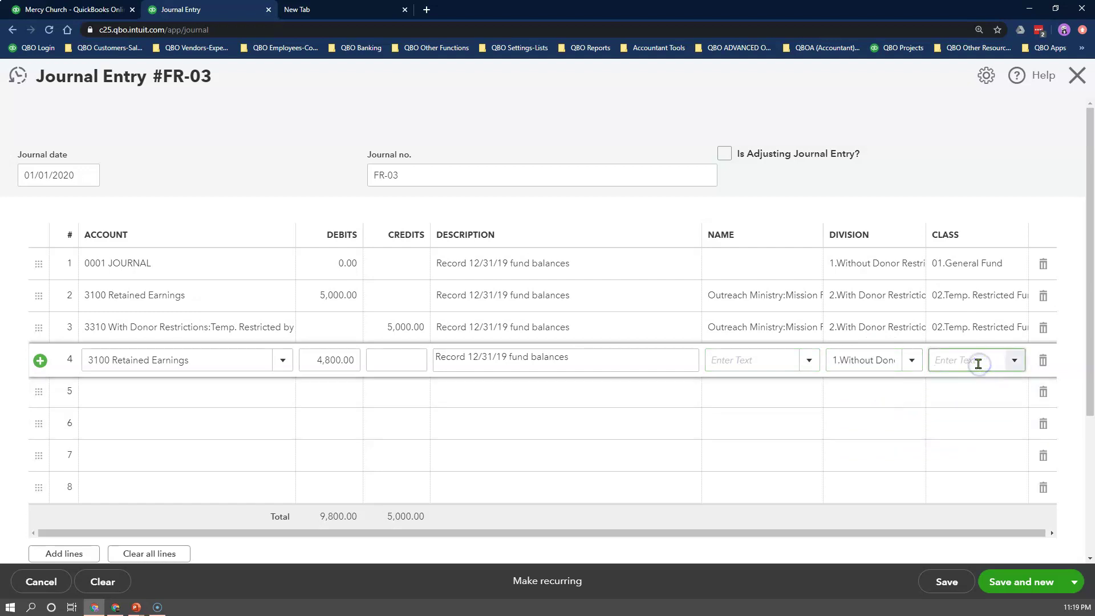
text(ge)
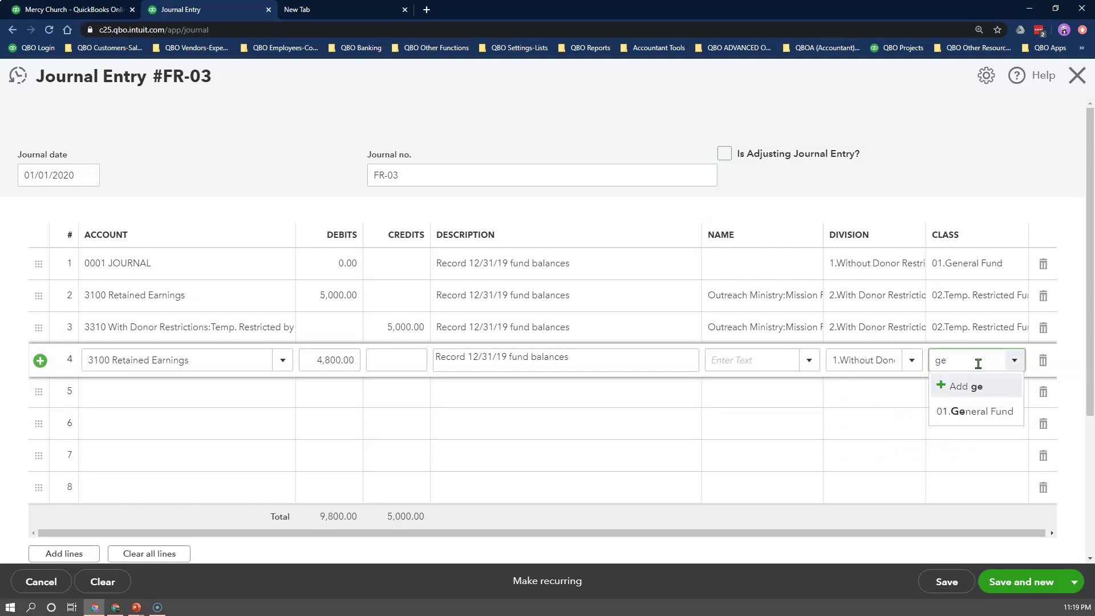
click(960, 410)
- Add line 5 crediting 3210 General Fund Balance 4,800.00 with the General Fund class
click(199, 393)
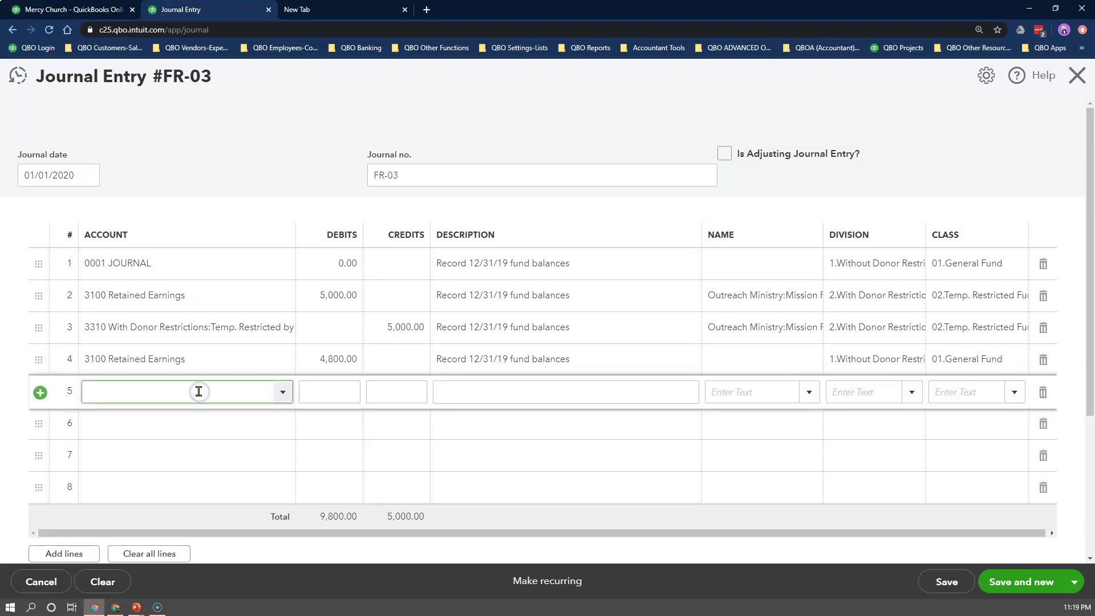
text(gen)
click(238, 183)
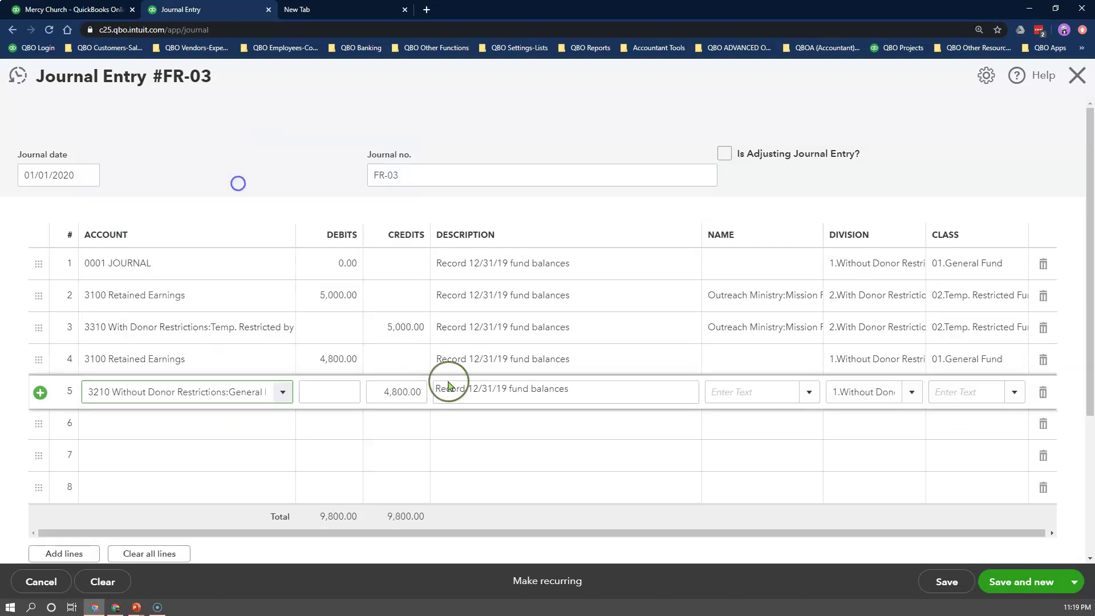
key(Tab)
- Copy the line description 'Record 12/31/19 fund balances' into the entry's memo
key(Return)
scroll(453, 415, down, 2)
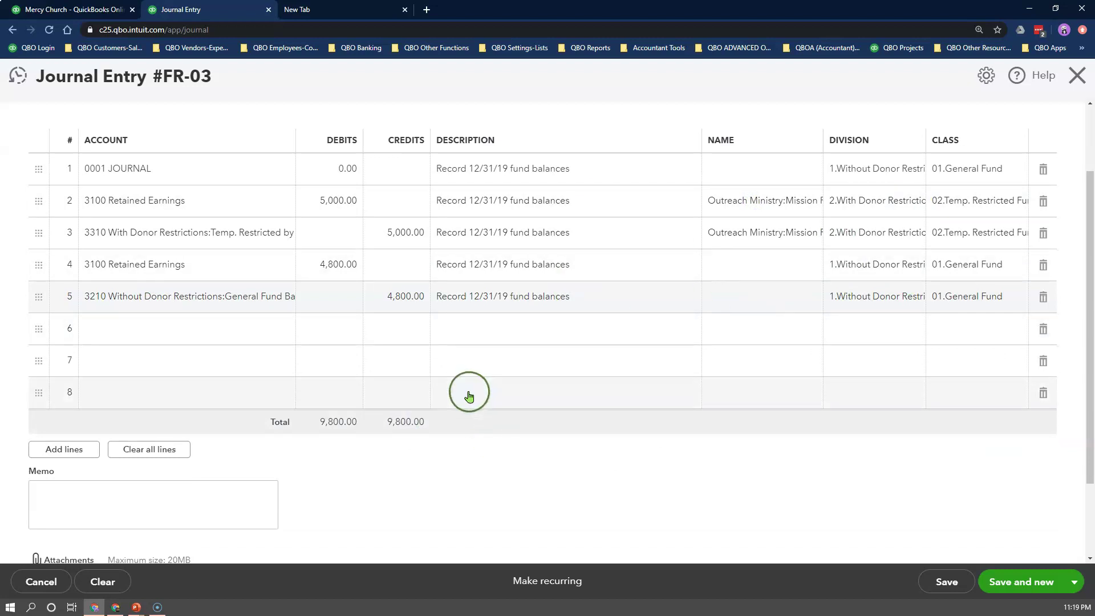
click(533, 298)
right_click(533, 300)
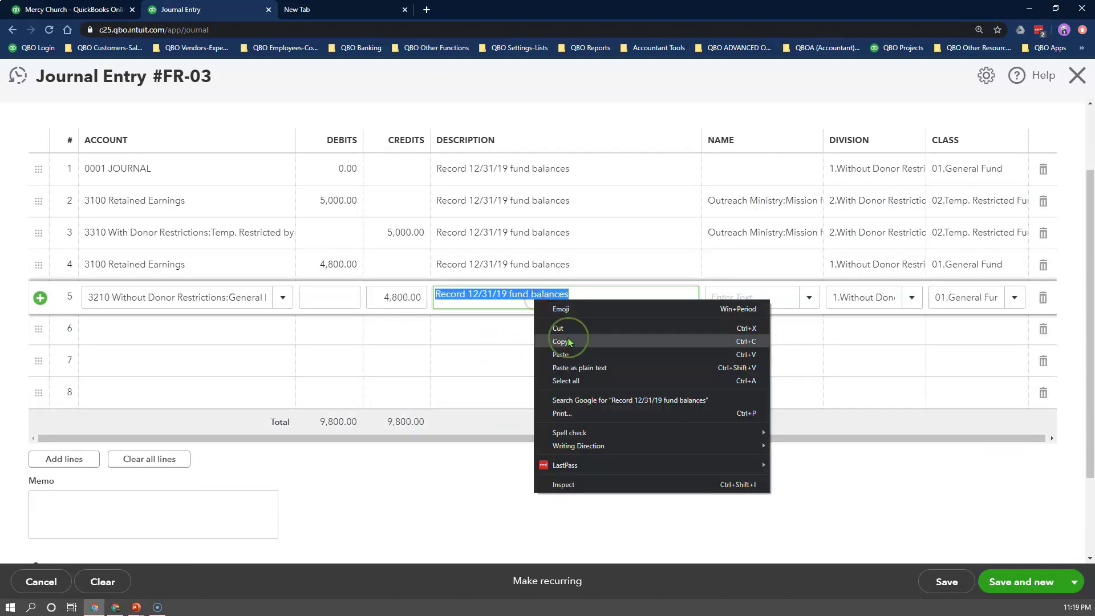
click(562, 342)
click(184, 507)
right_click(185, 506)
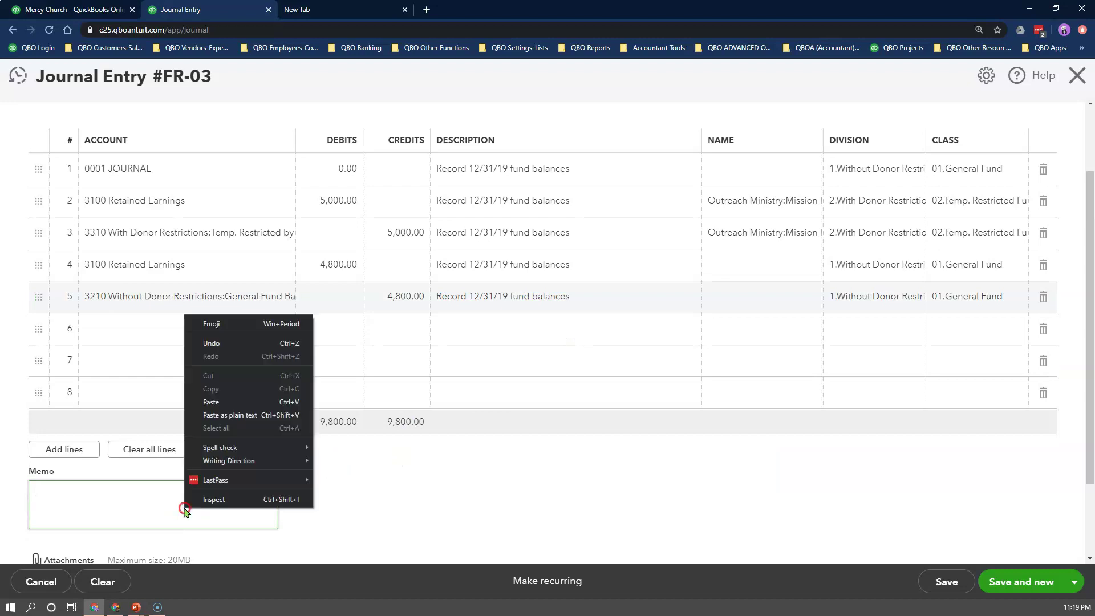
click(223, 403)
- Save and close journal entry FR-03
click(806, 477)
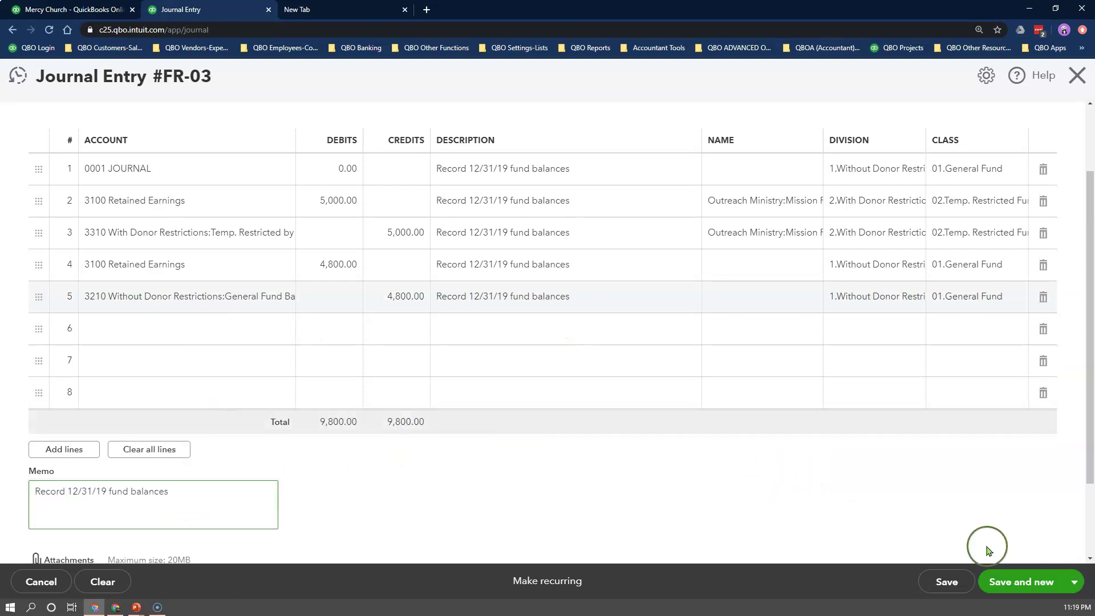
click(1074, 581)
click(1005, 557)
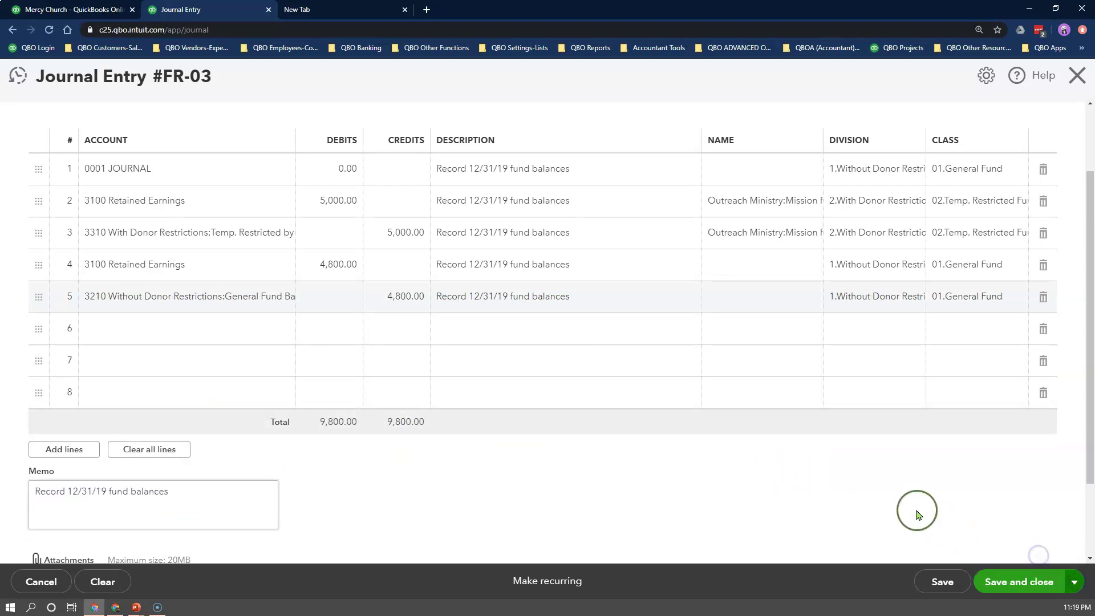
- Rerun the Balance Sheet with end date 01/01/2020
scroll(354, 345, up, 1)
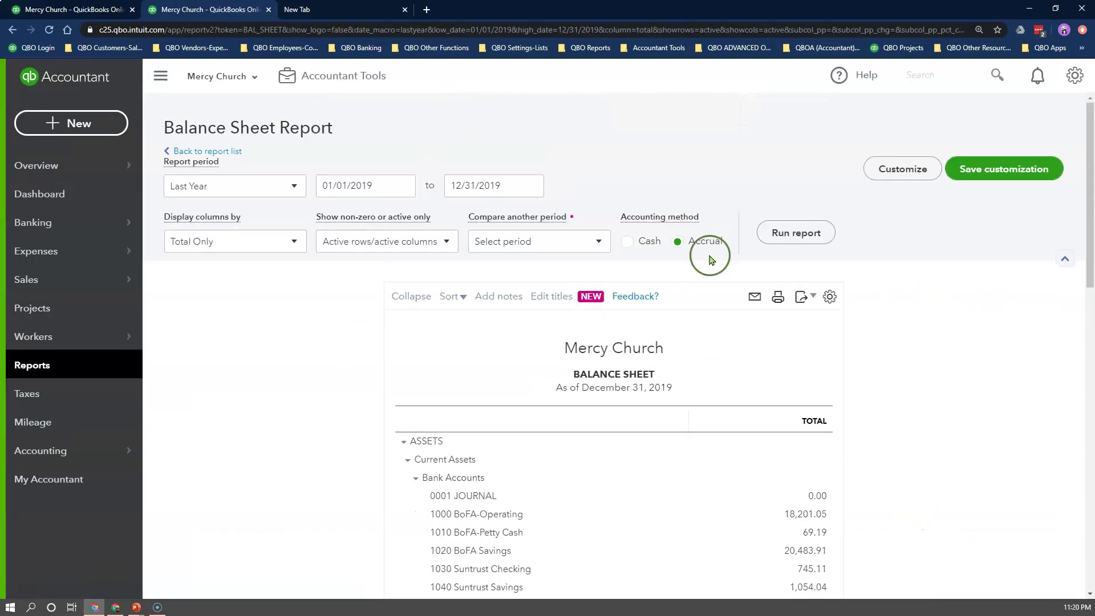
click(531, 185)
click(529, 325)
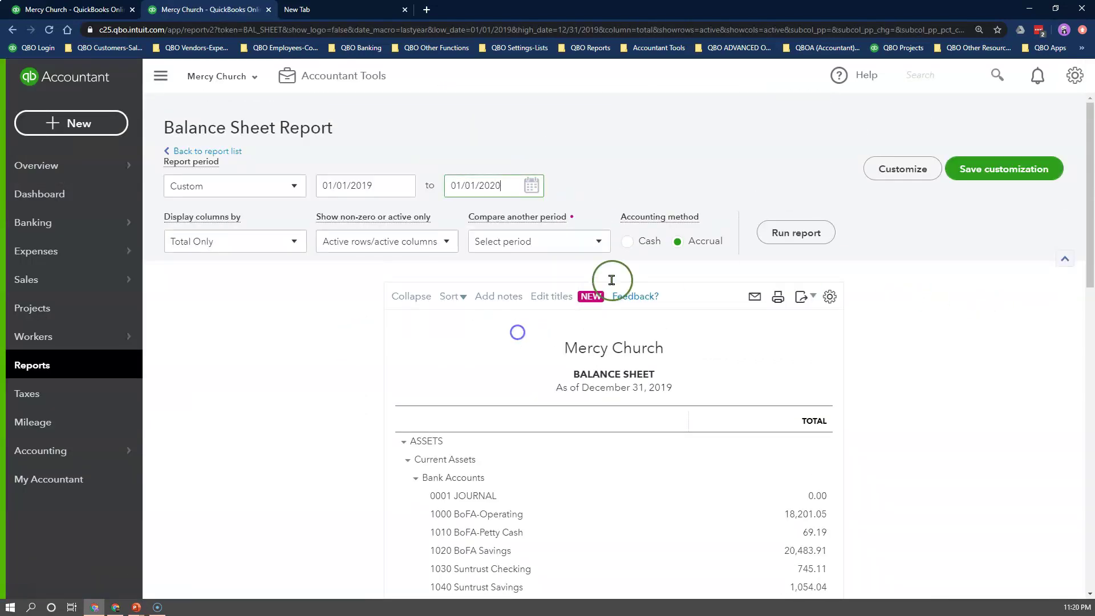
click(787, 232)
scroll(907, 408, down, 10)
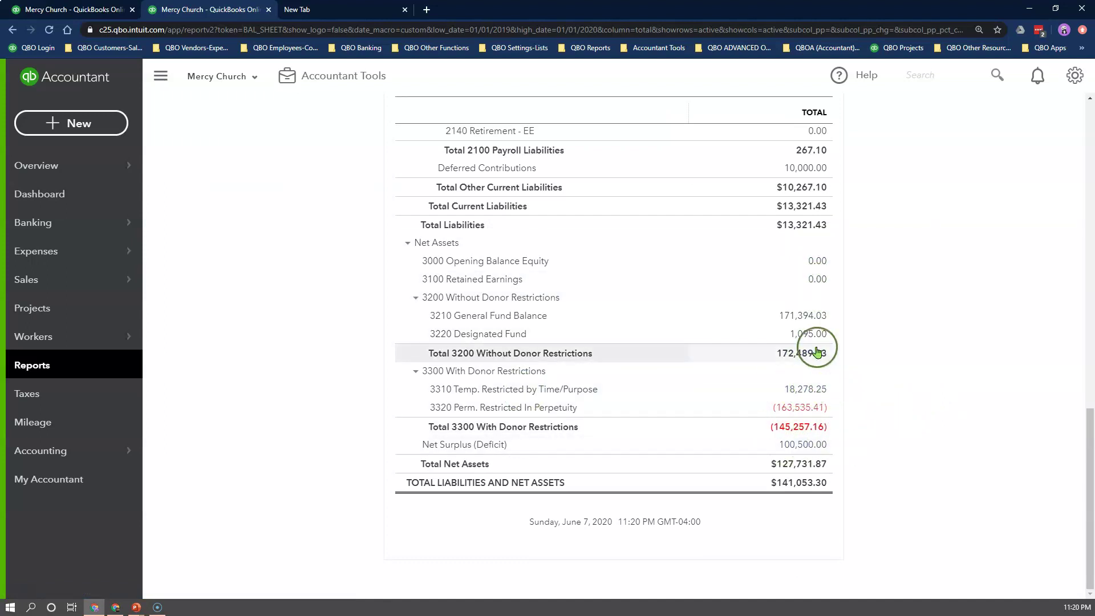
- Drill into the 3210 General Fund Balance transactions, then return to the summary
click(816, 316)
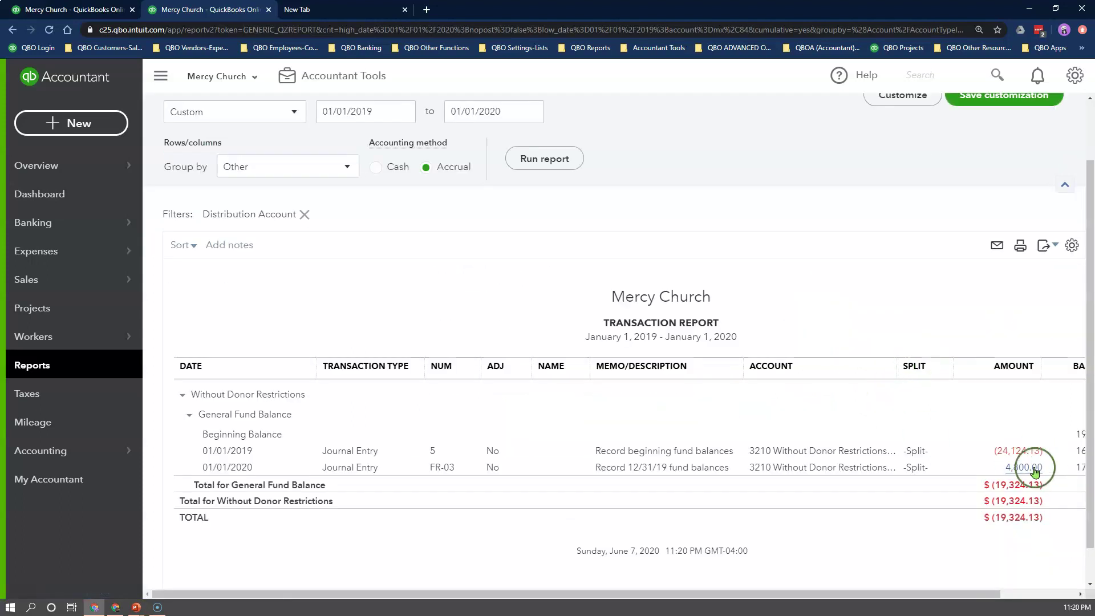
click(228, 150)
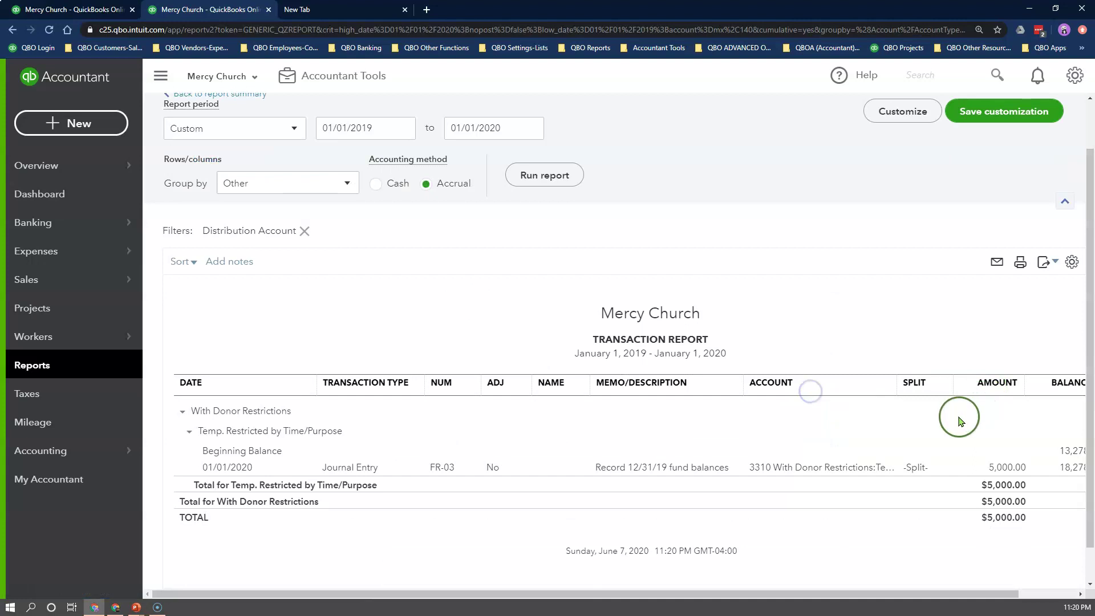
scroll(534, 378, up, 2)
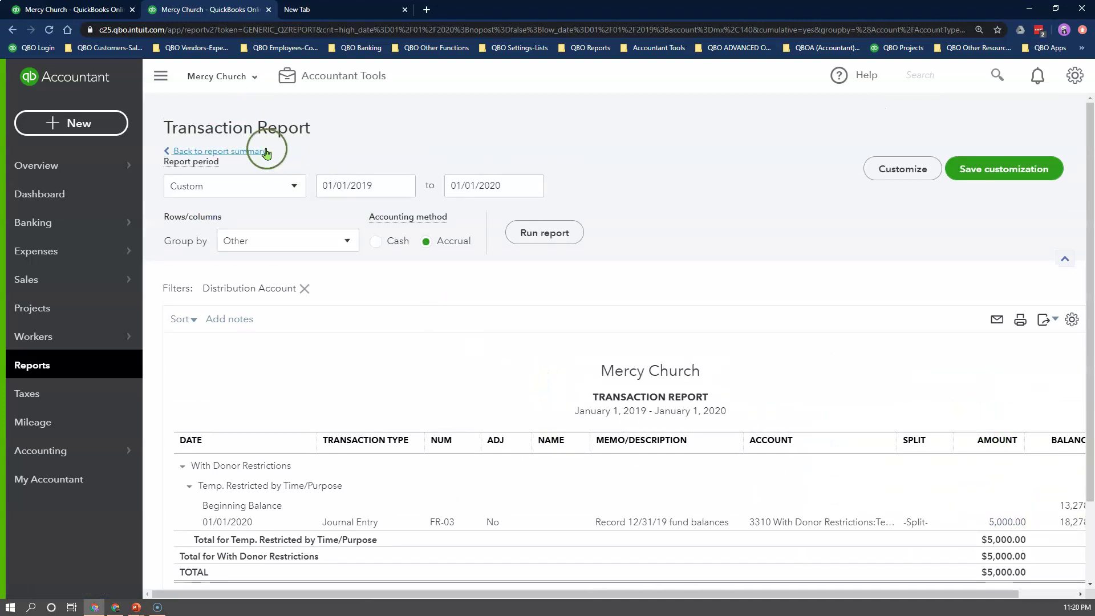
- Return to the January 1, 2020 Balance Sheet, confirming Retained Earnings at 0.00
click(251, 151)
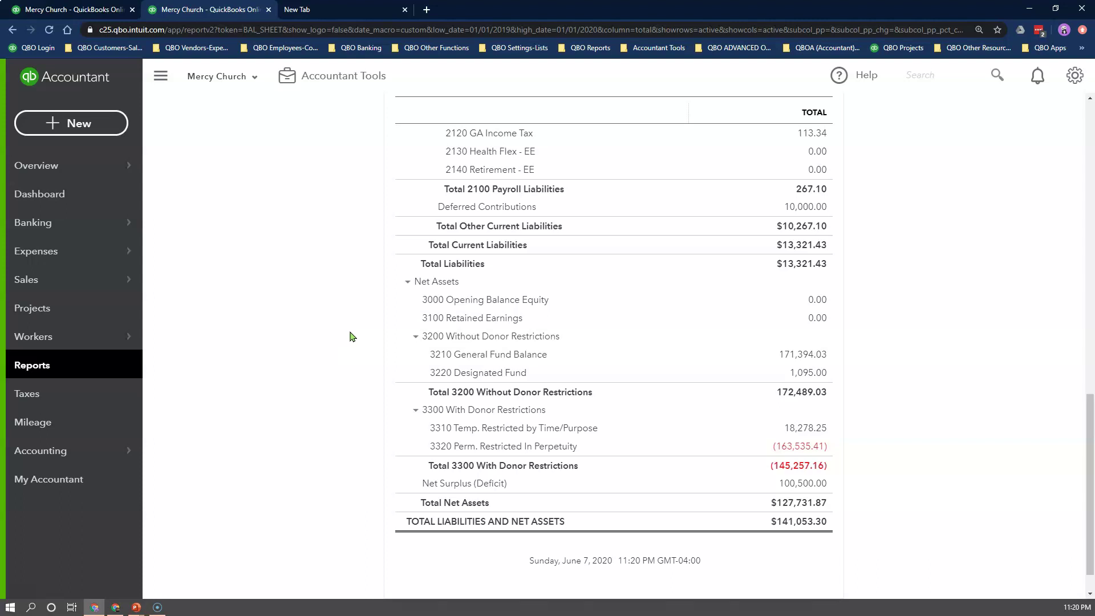
scroll(352, 336, up, 20)
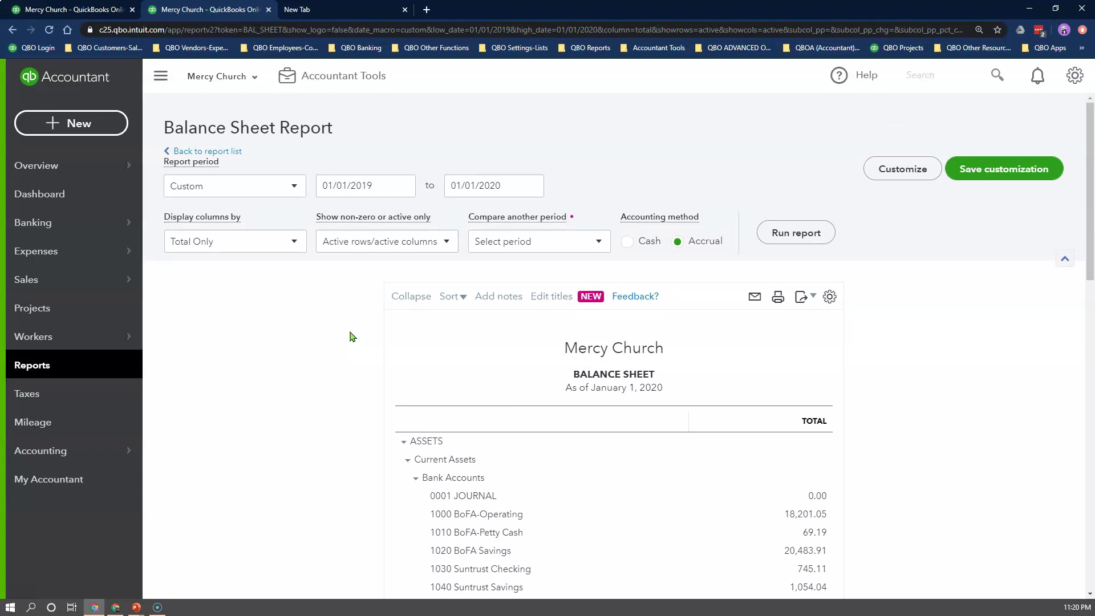
click(349, 337)
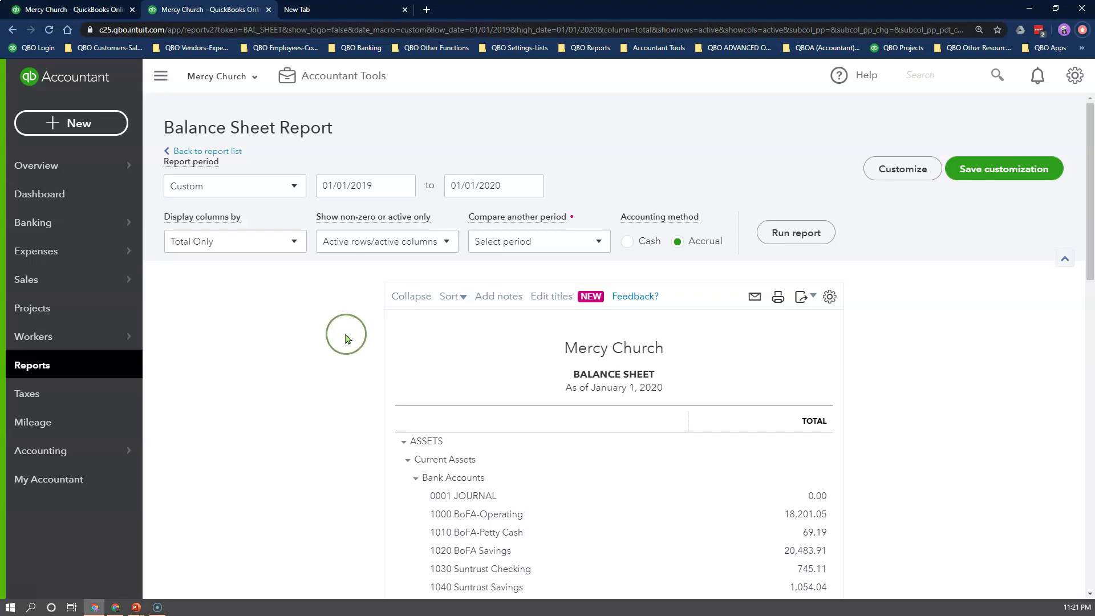